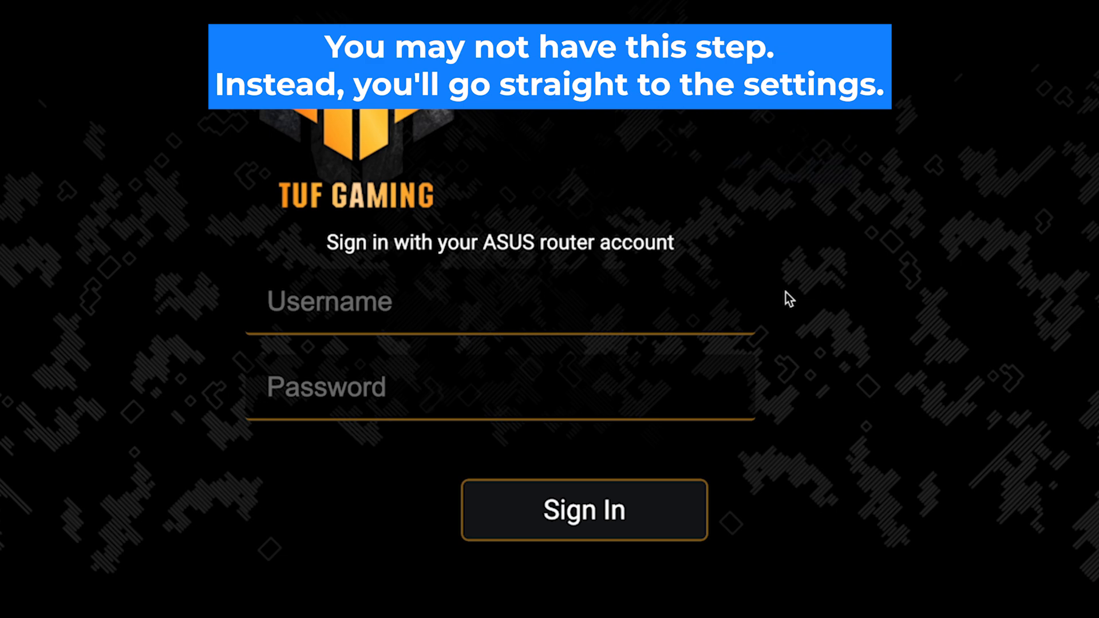
Sign in to the router using the default admin username and password.
left_click(669, 315)
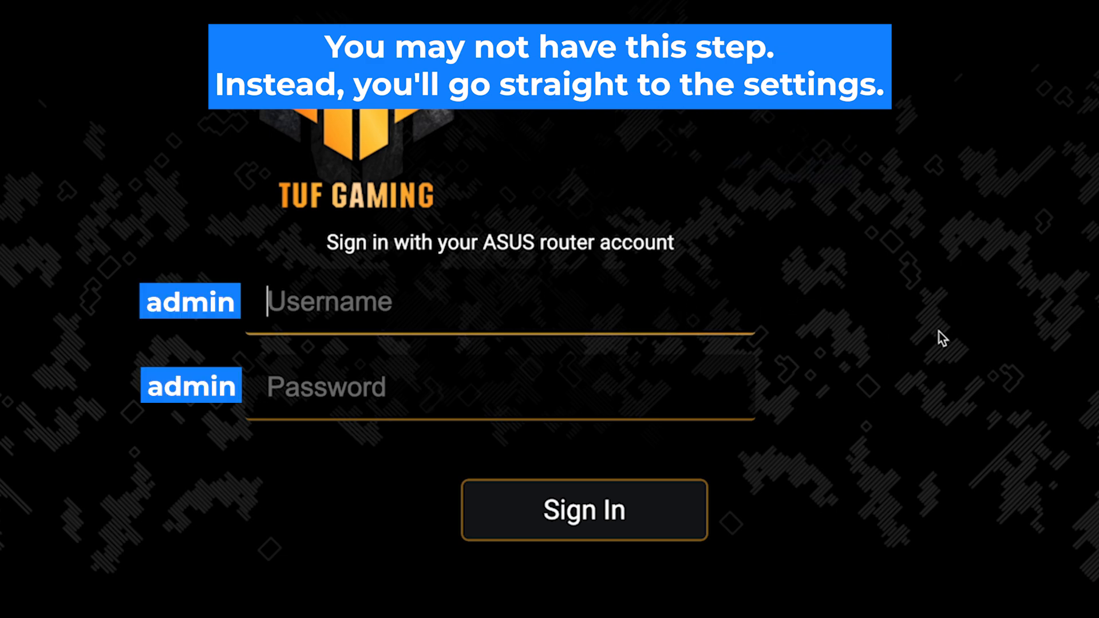
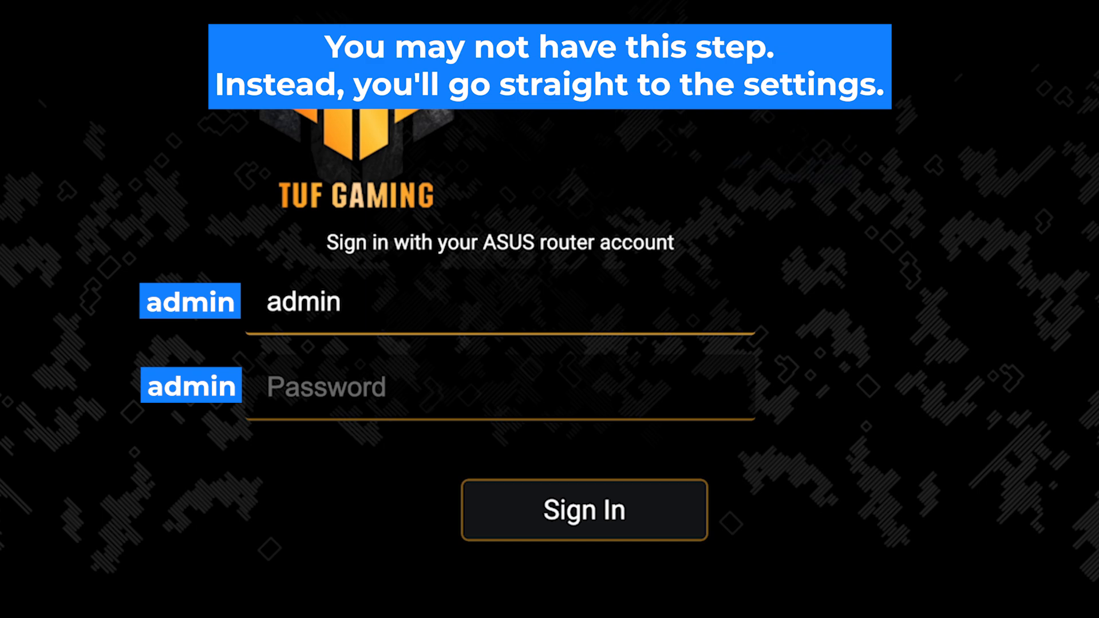
key("Tab")
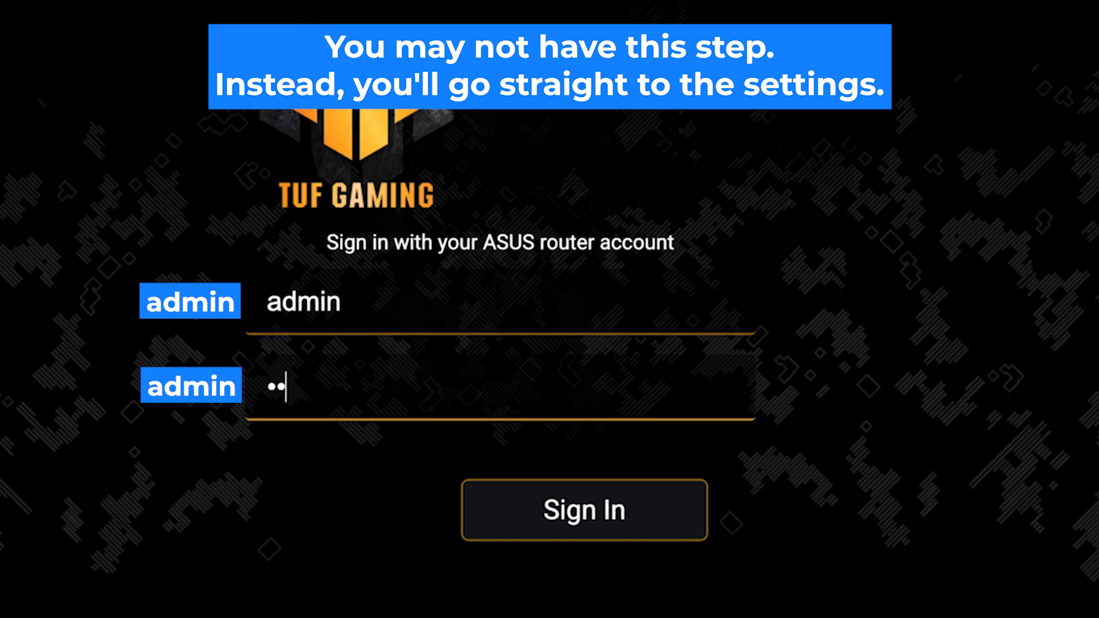
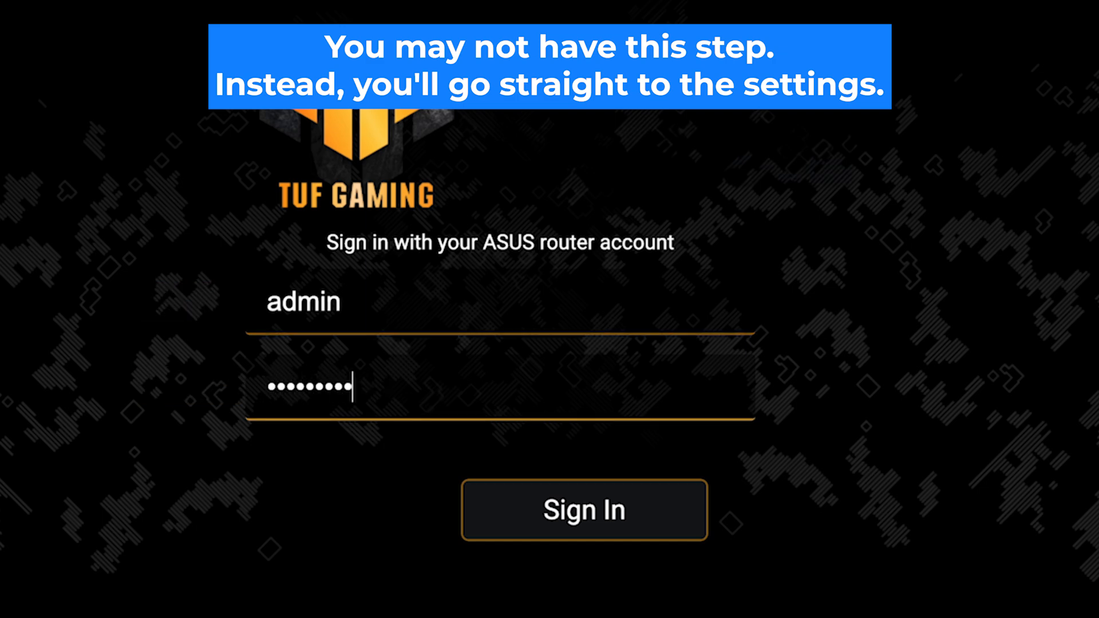
left_click(597, 528)
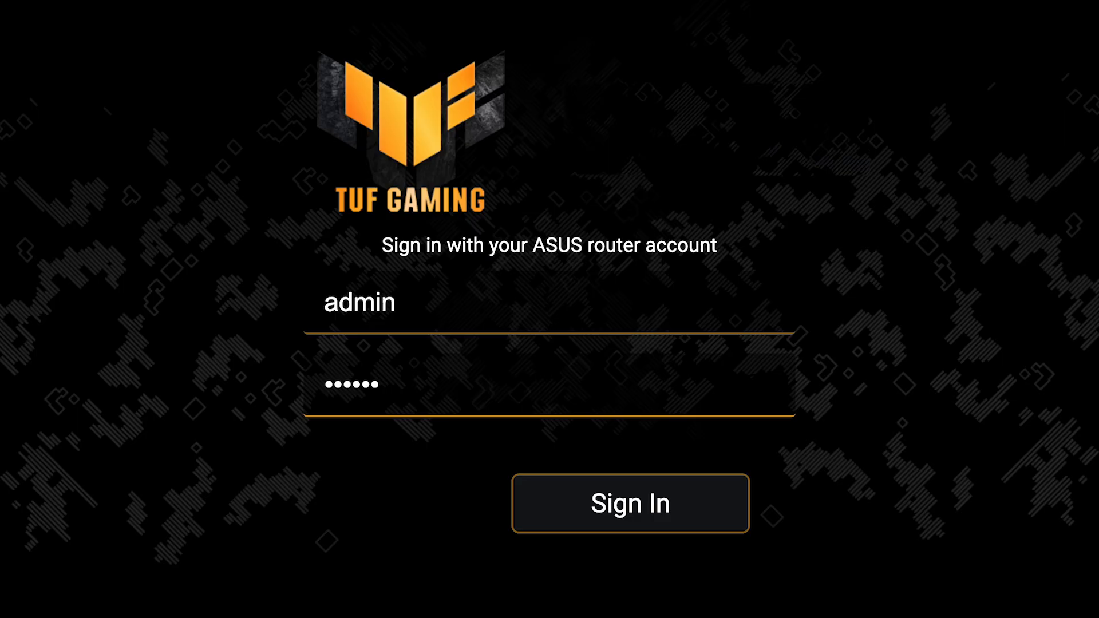
Retry the sign-in with the admin username and the longer post-reset password.
type("****")
left_click(638, 520)
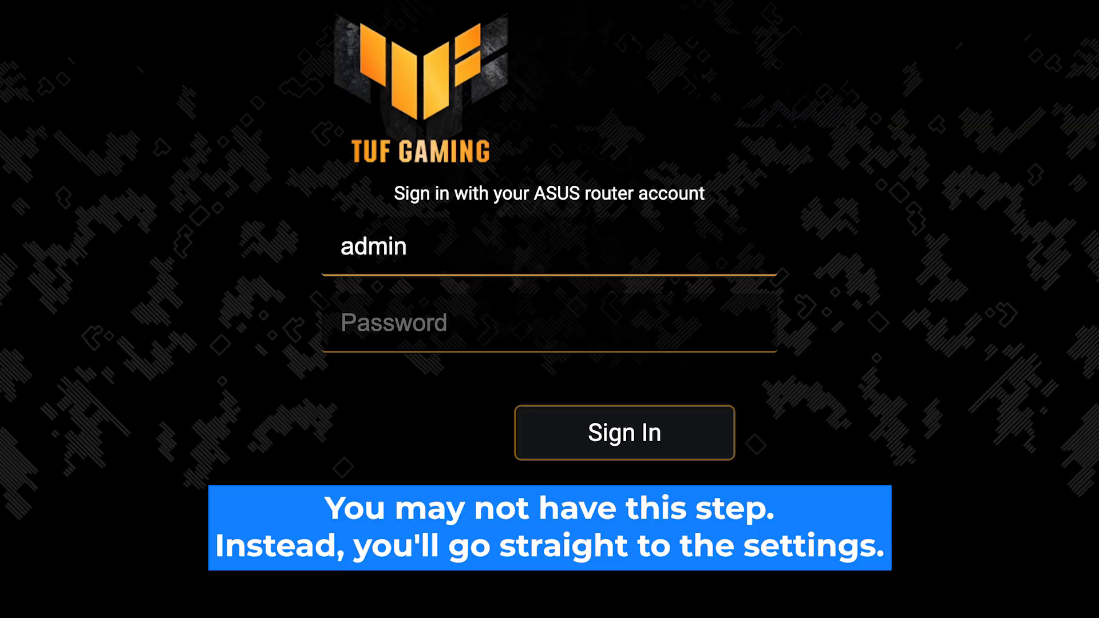
key("Tab")
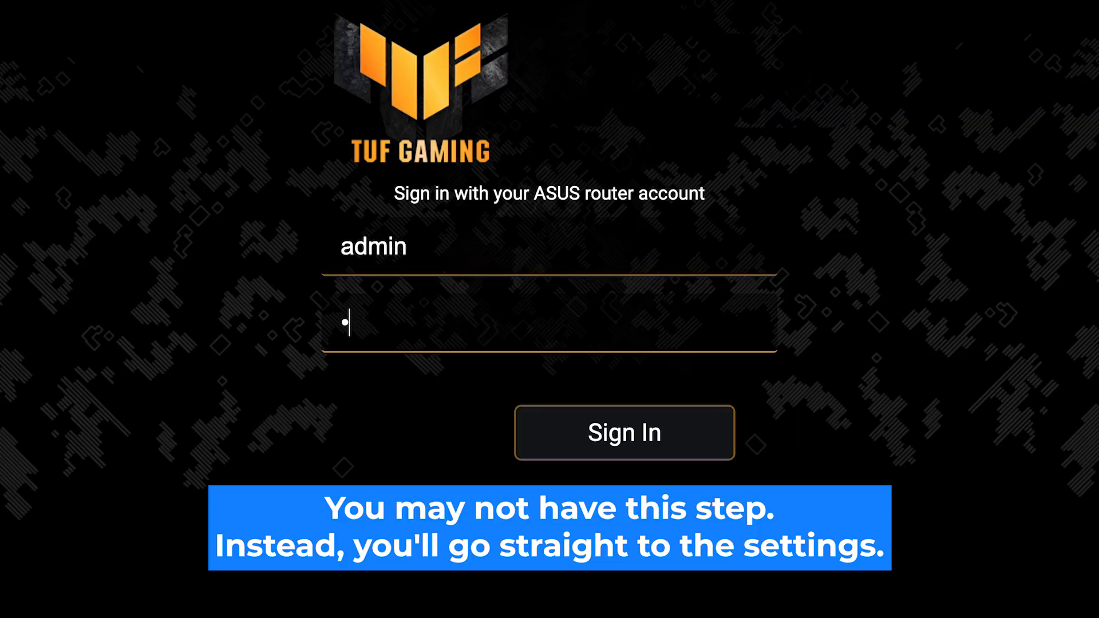
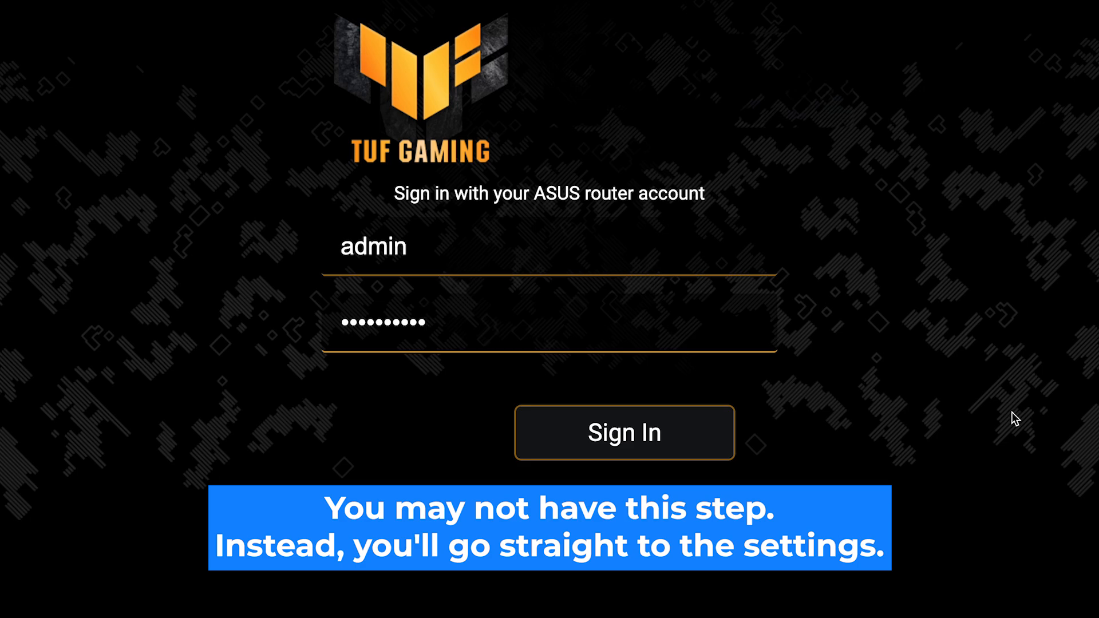
left_click(625, 435)
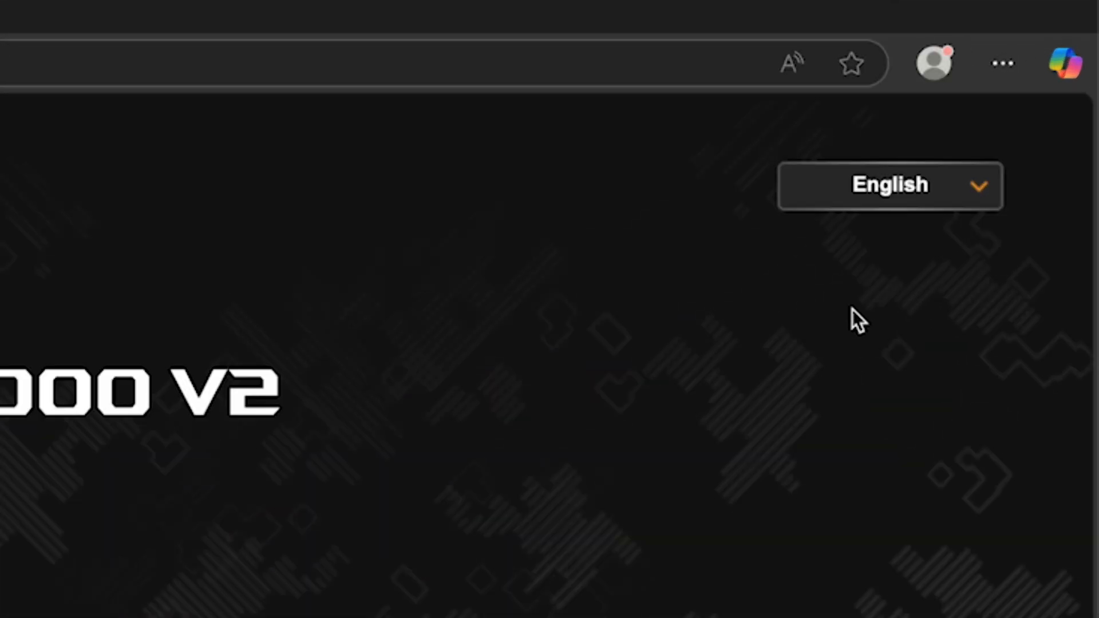
Check the interface language options, then choose to create a new network.
left_click(1041, 96)
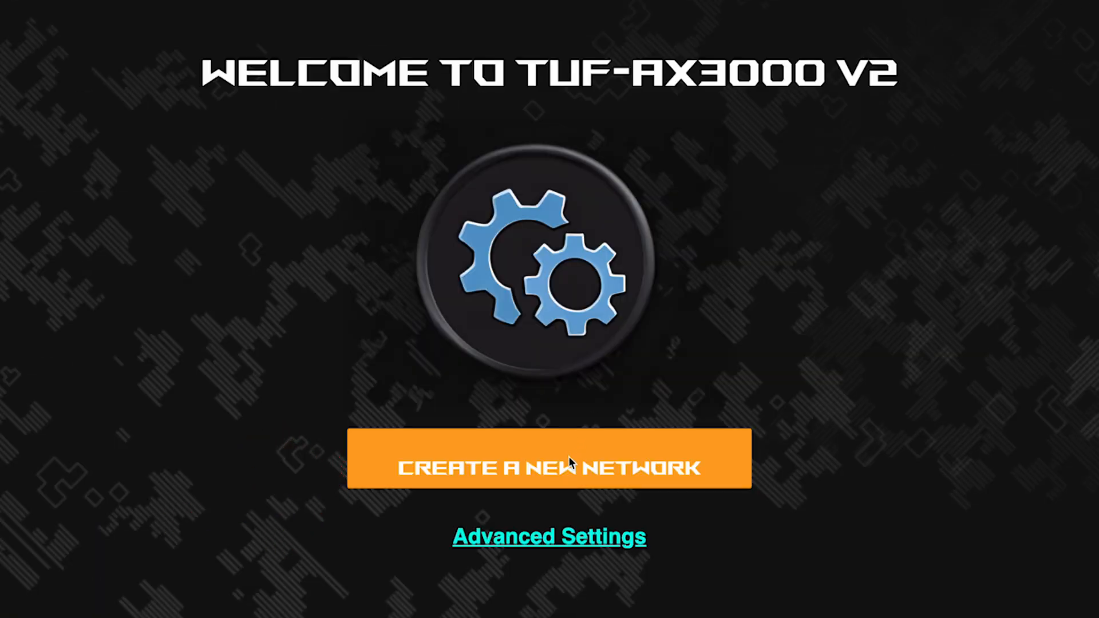
left_click(566, 471)
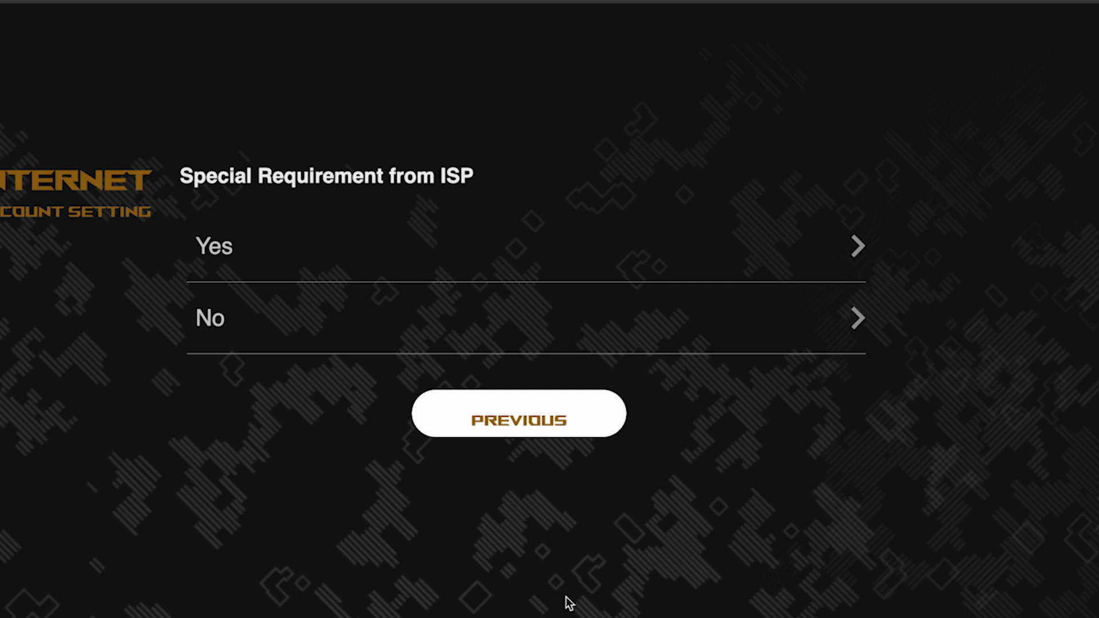
Answer No to the ISP special-requirement question.
left_click(312, 324)
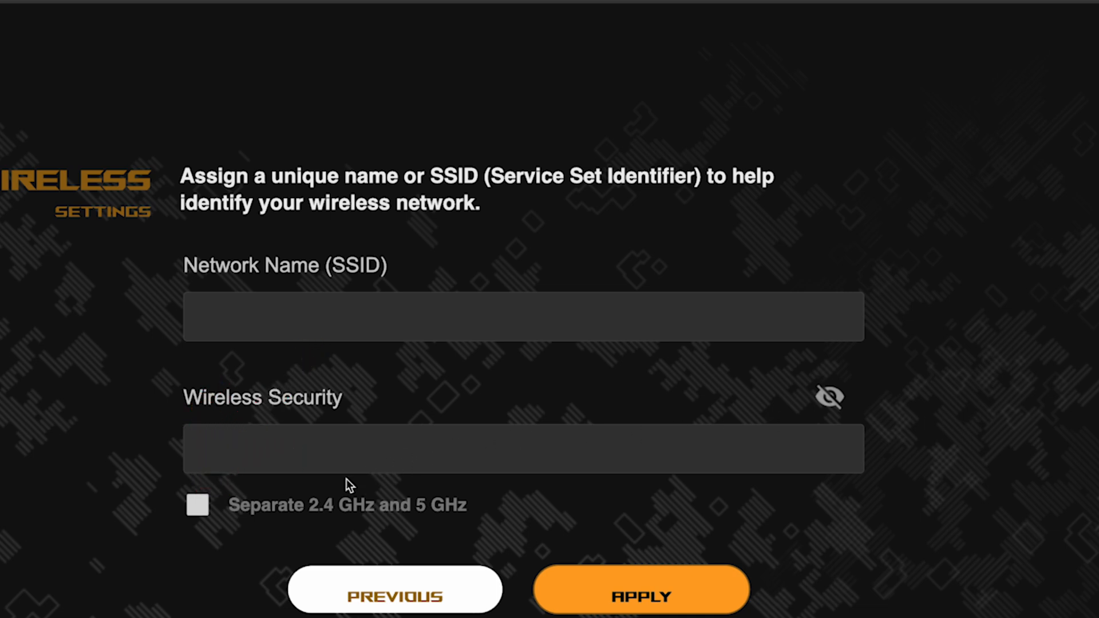
Separate the 2.4 GHz and 5 GHz bands, name the network asus, set a Wi-Fi password, and apply.
left_click(198, 506)
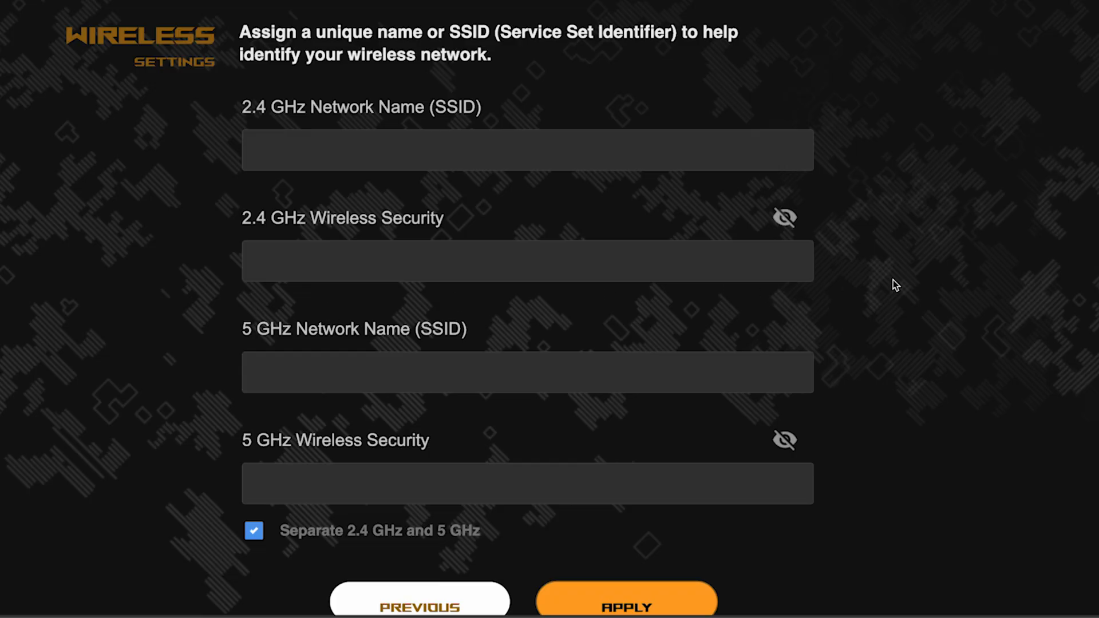
left_click(484, 150)
type("asus")
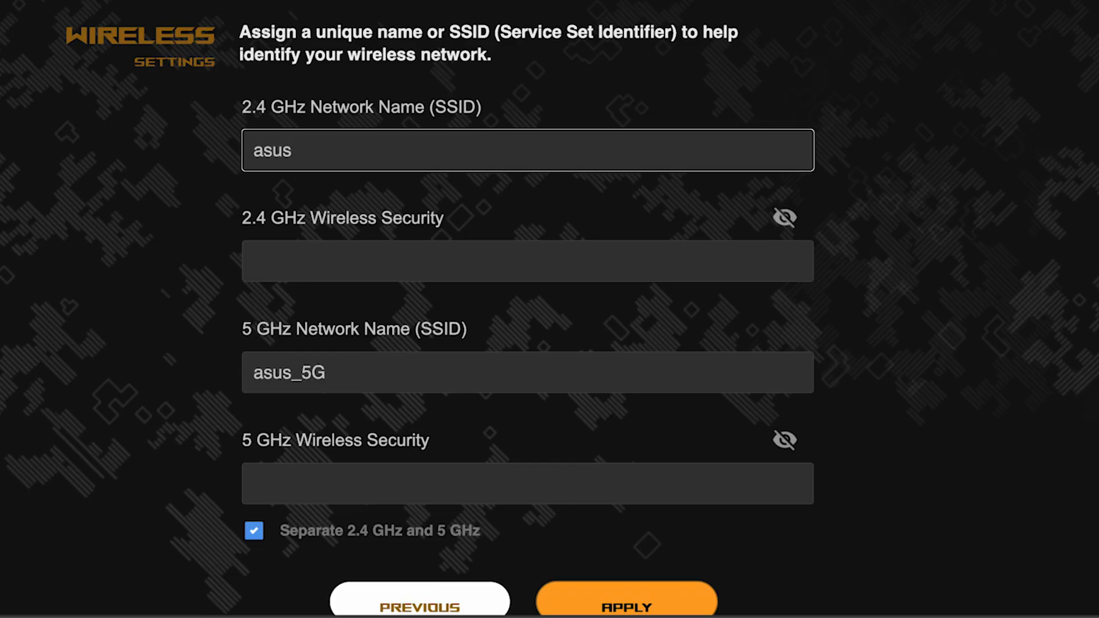
left_click(420, 253)
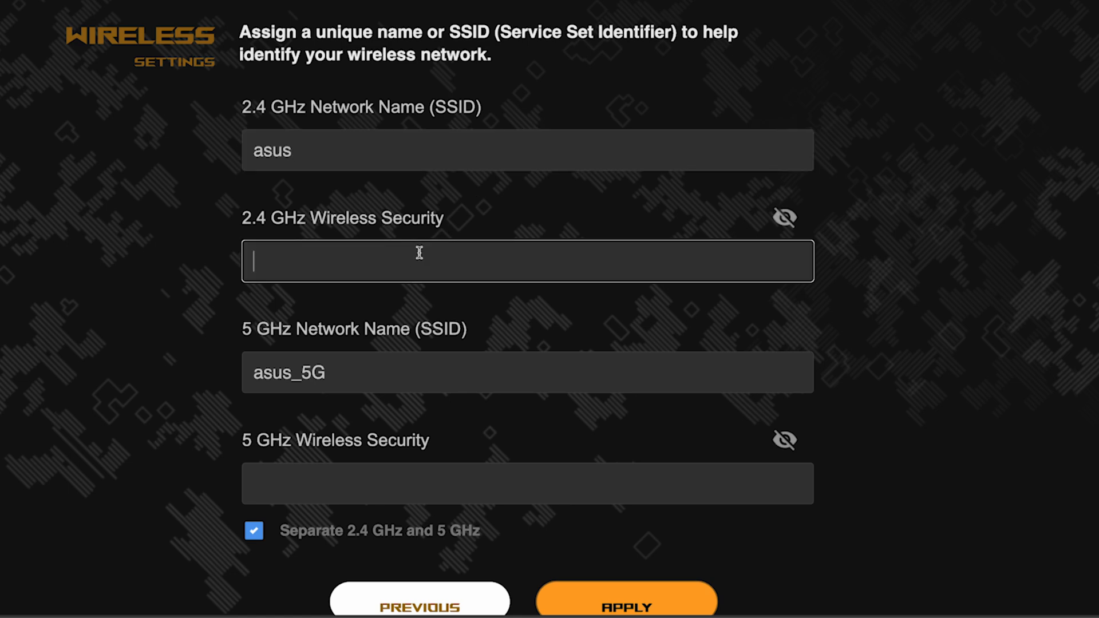
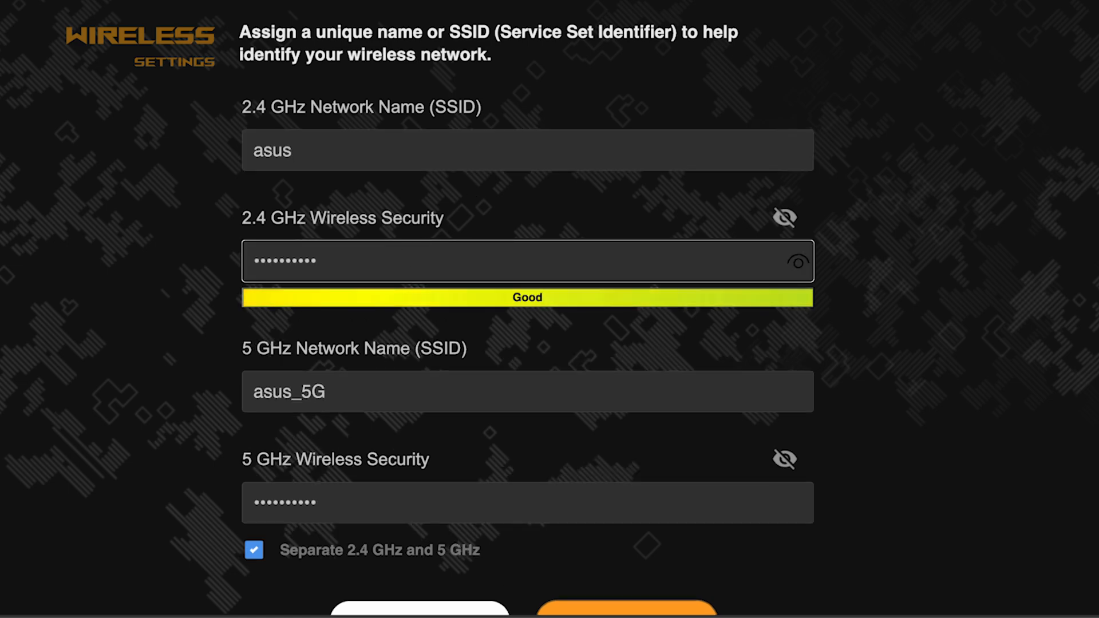
left_click(803, 268)
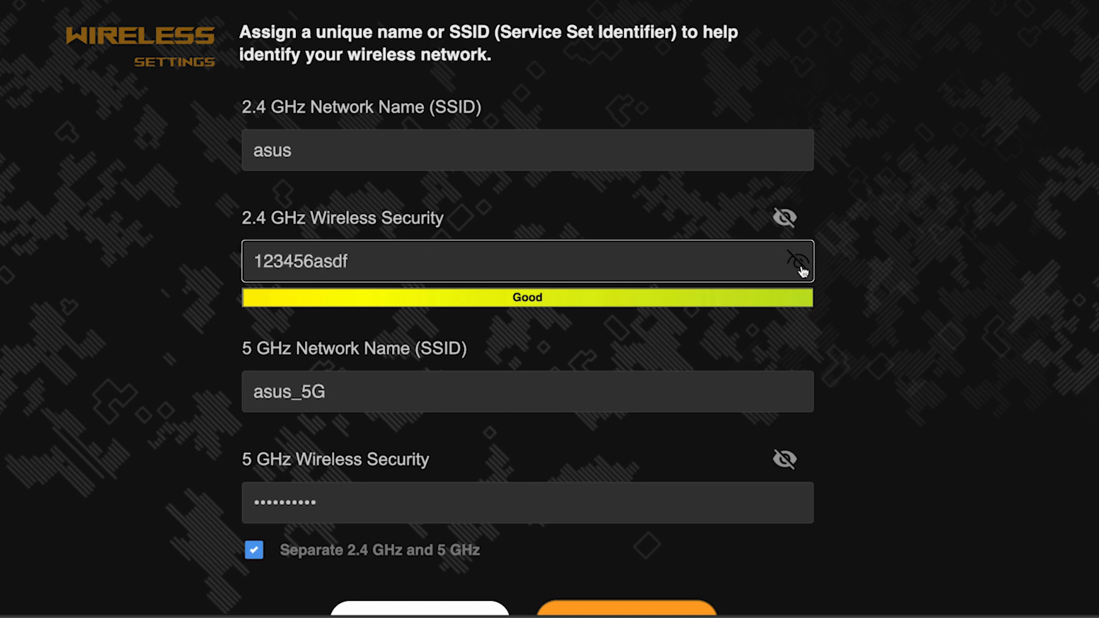
left_click(803, 268)
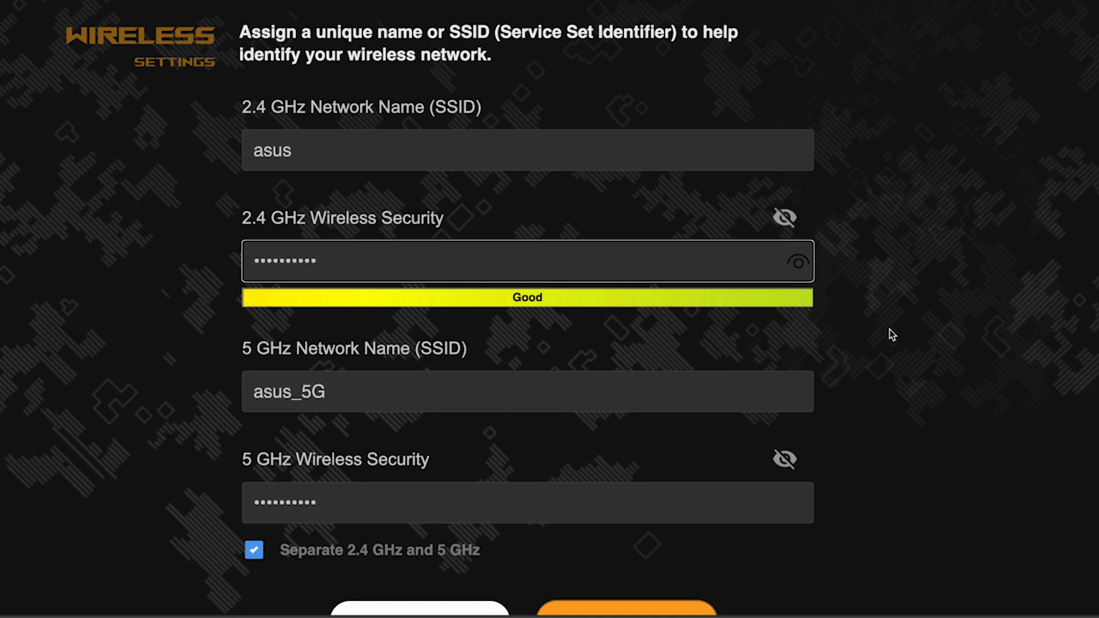
scroll(891, 334, "down", 3)
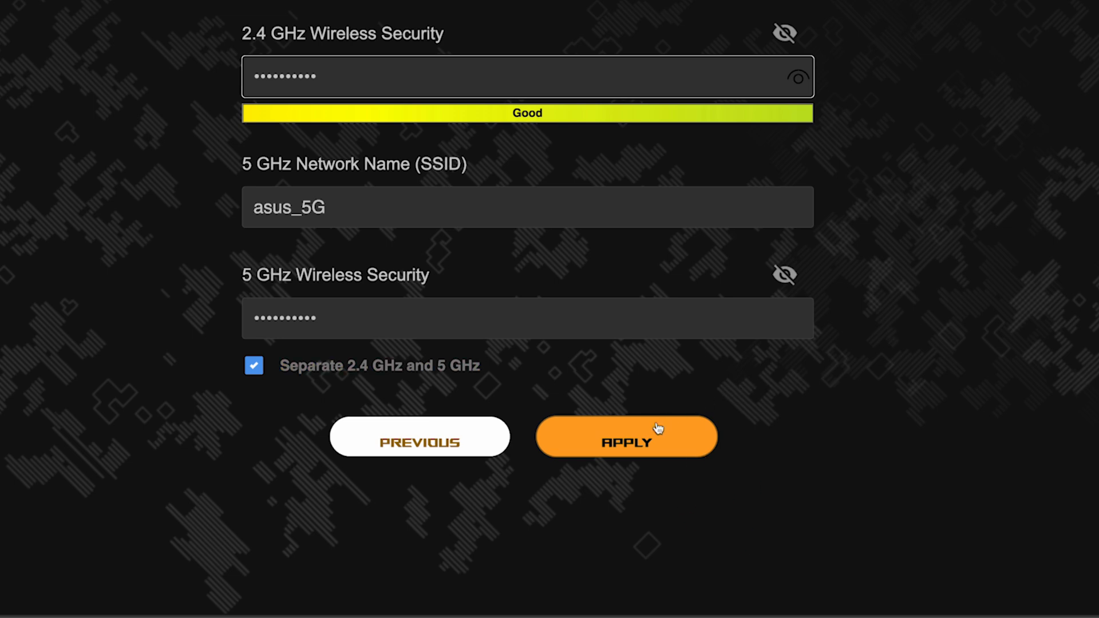
left_click(643, 438)
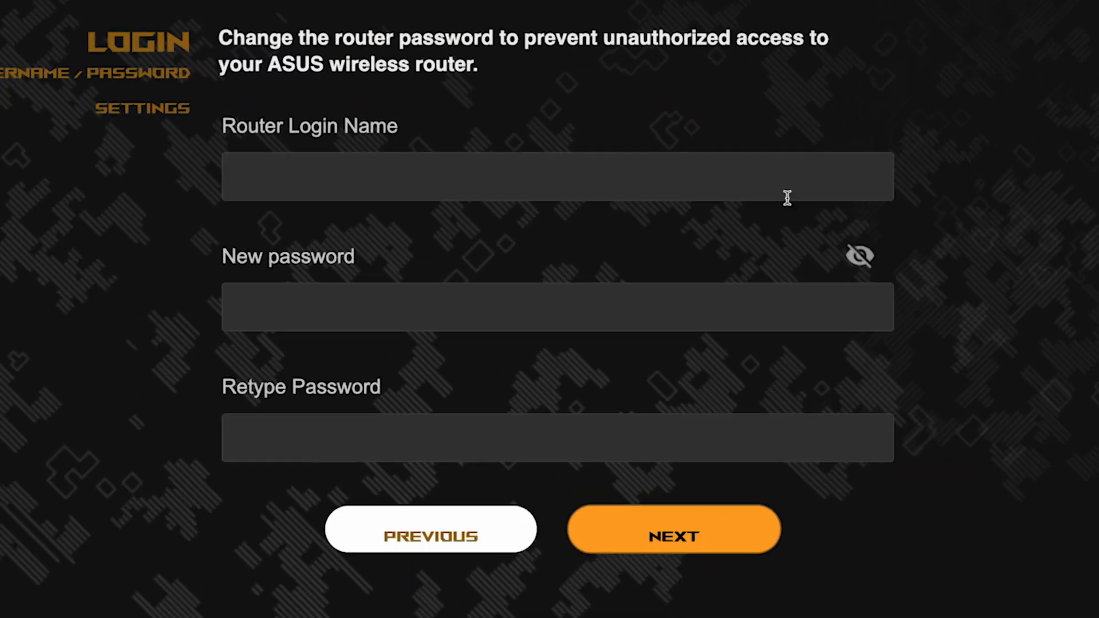
Set the router login name to admin with a new password entered and confirmed.
left_click(692, 179)
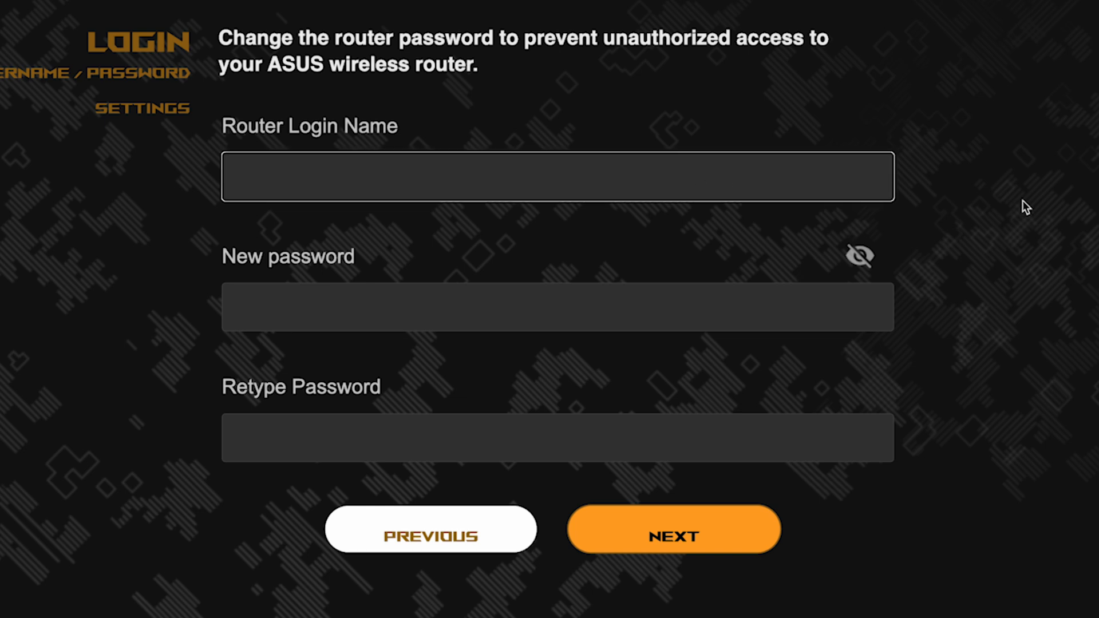
type("admin")
left_click(681, 314)
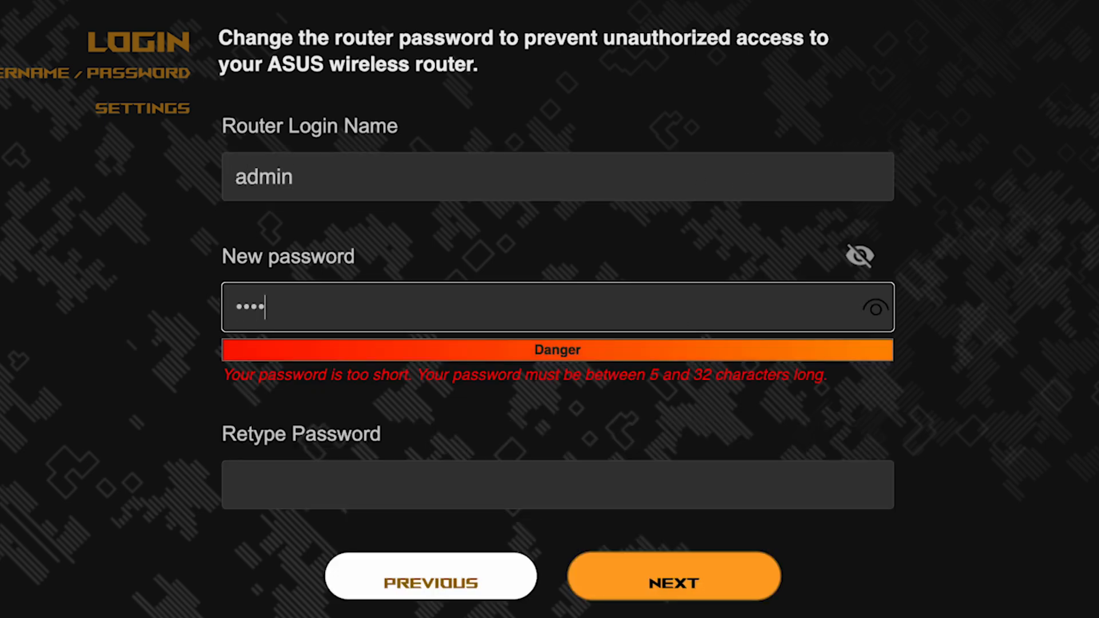
left_click(875, 312)
left_click(748, 462)
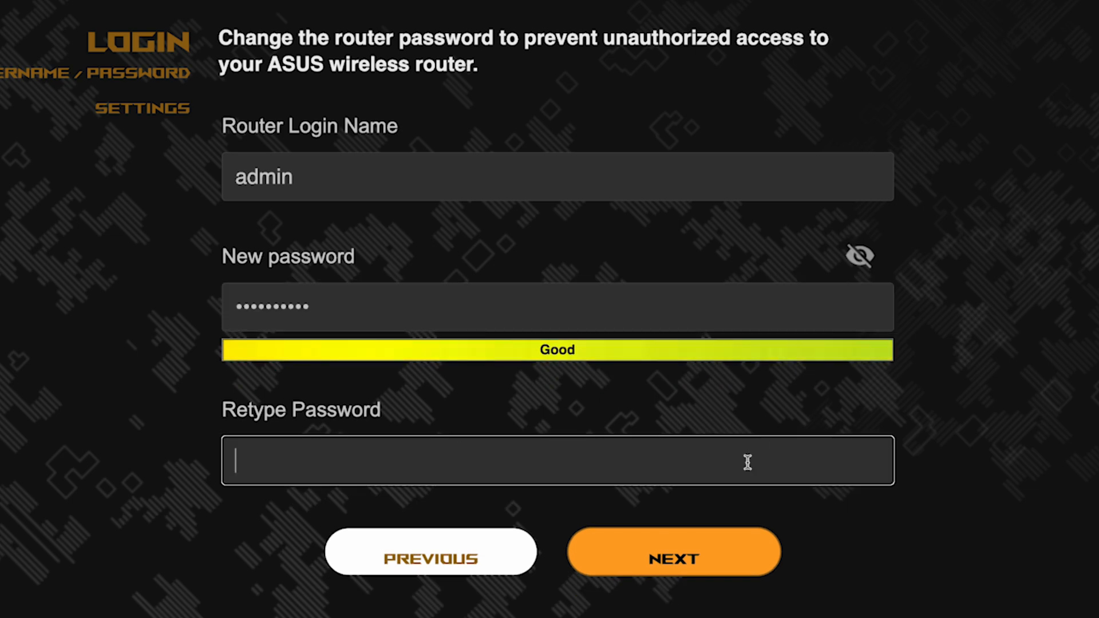
left_click(879, 463)
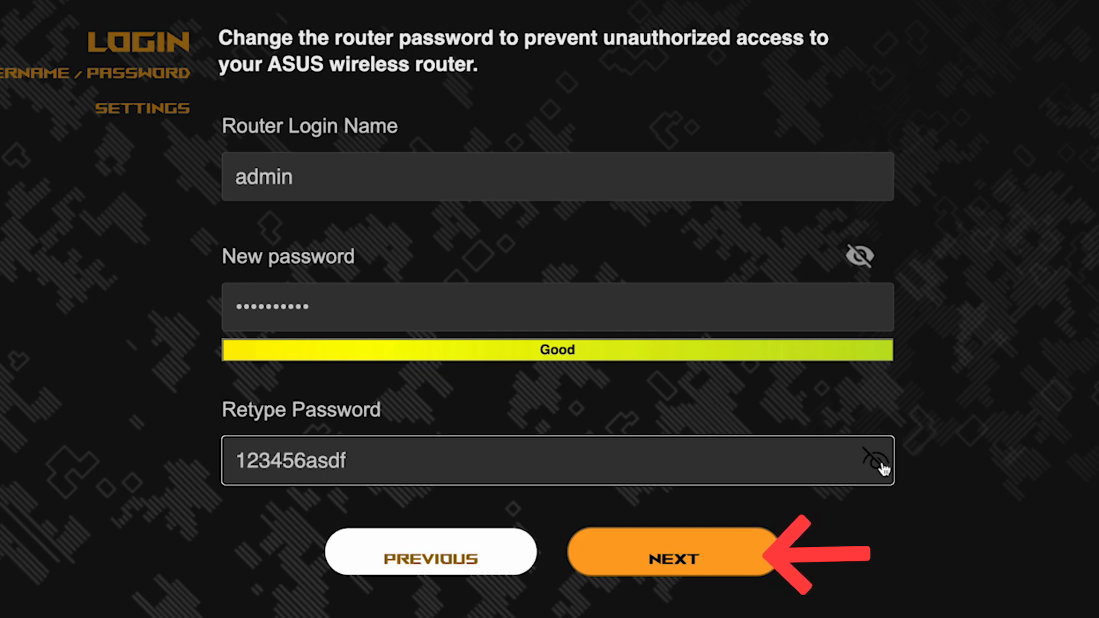
left_click(693, 552)
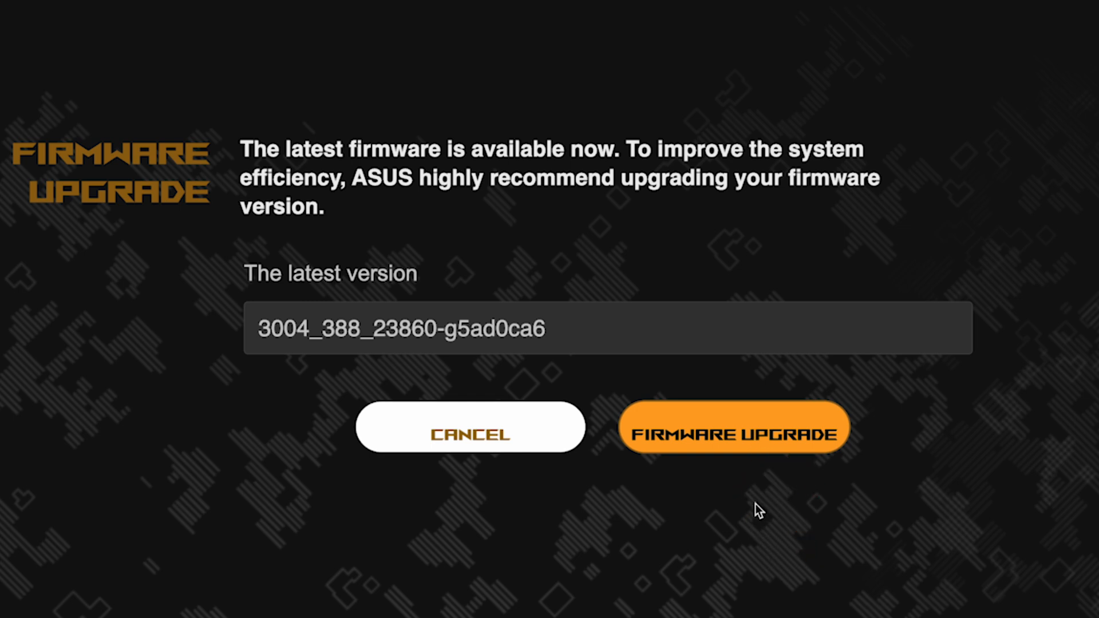
Upgrade the firmware and review the Summary listing asus and asus_5G with their keys.
left_click(755, 444)
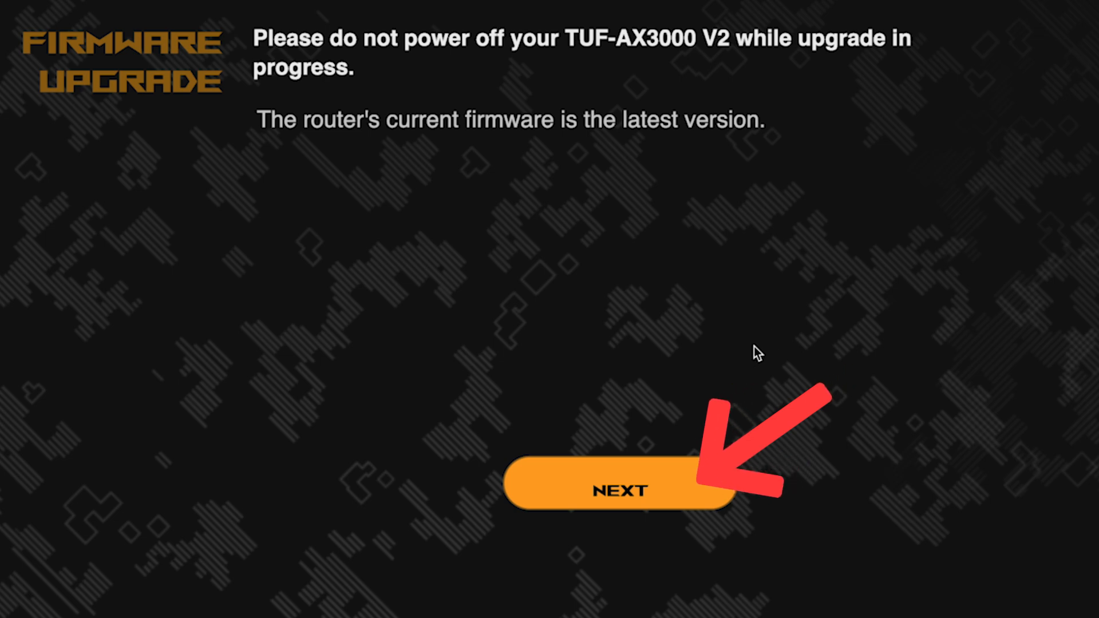
left_click(612, 492)
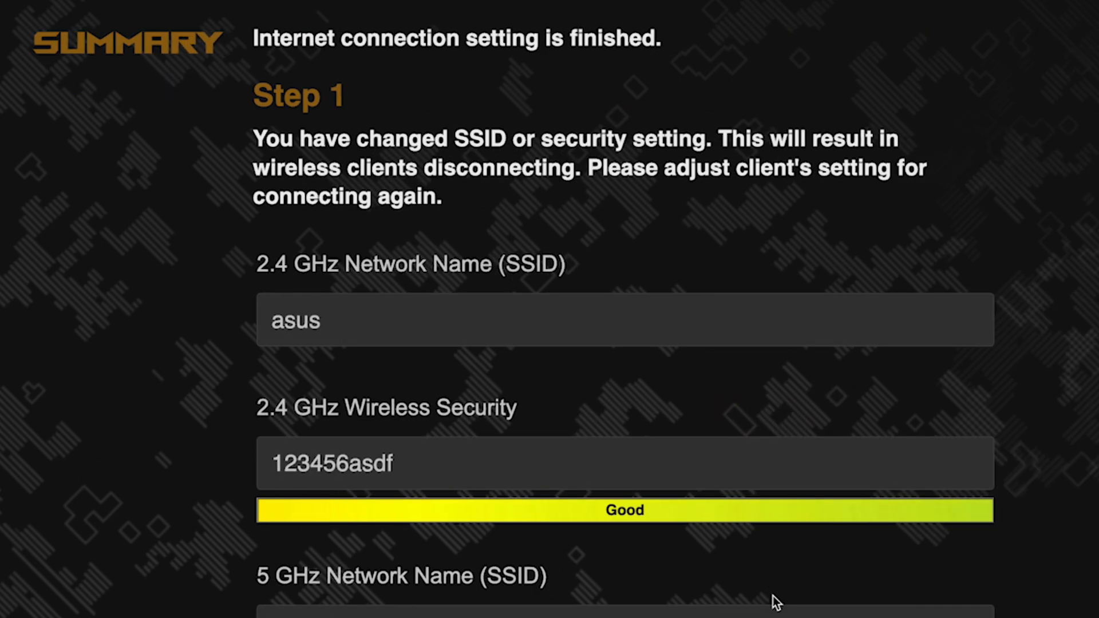
scroll(965, 296, "down", 4)
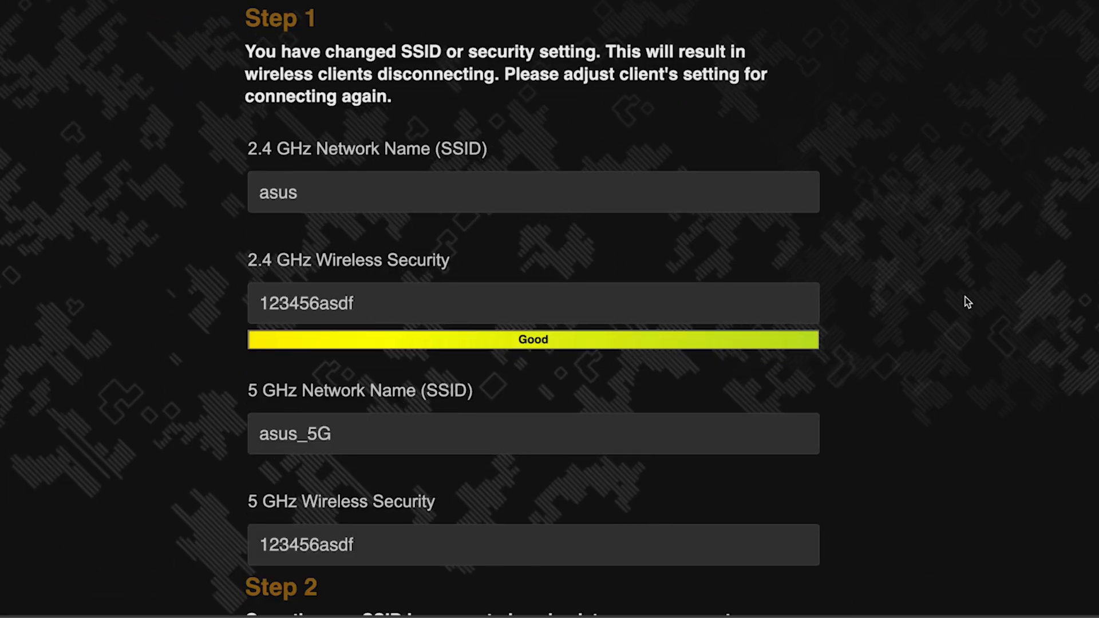
scroll(965, 297, "up", 2)
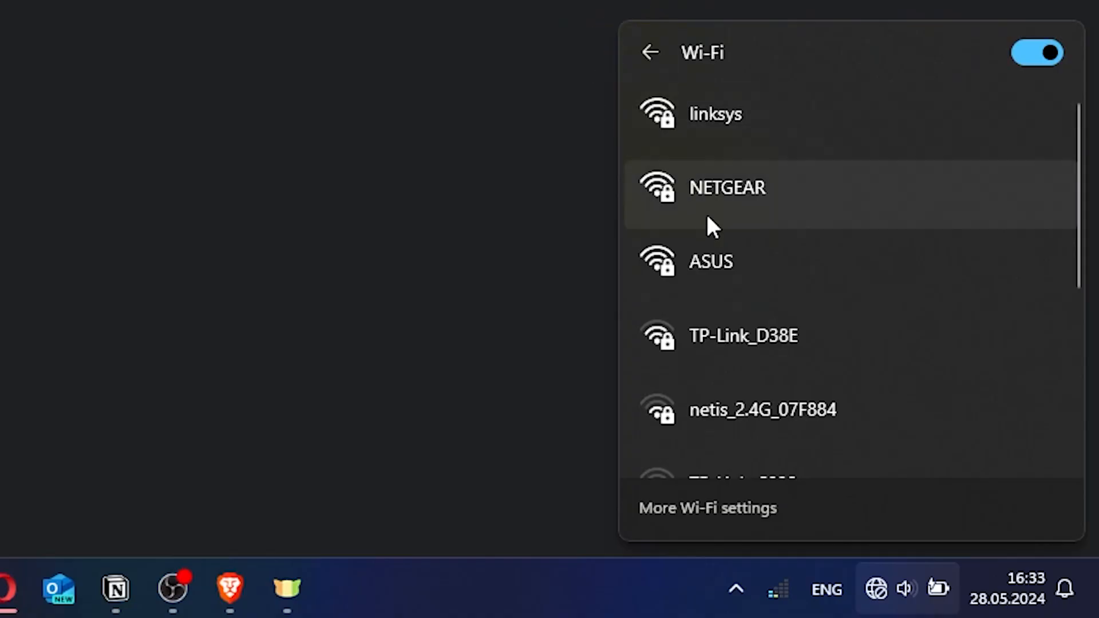
left_click(740, 261)
Join the ASUS Wi-Fi network by entering its security key.
left_click(927, 383)
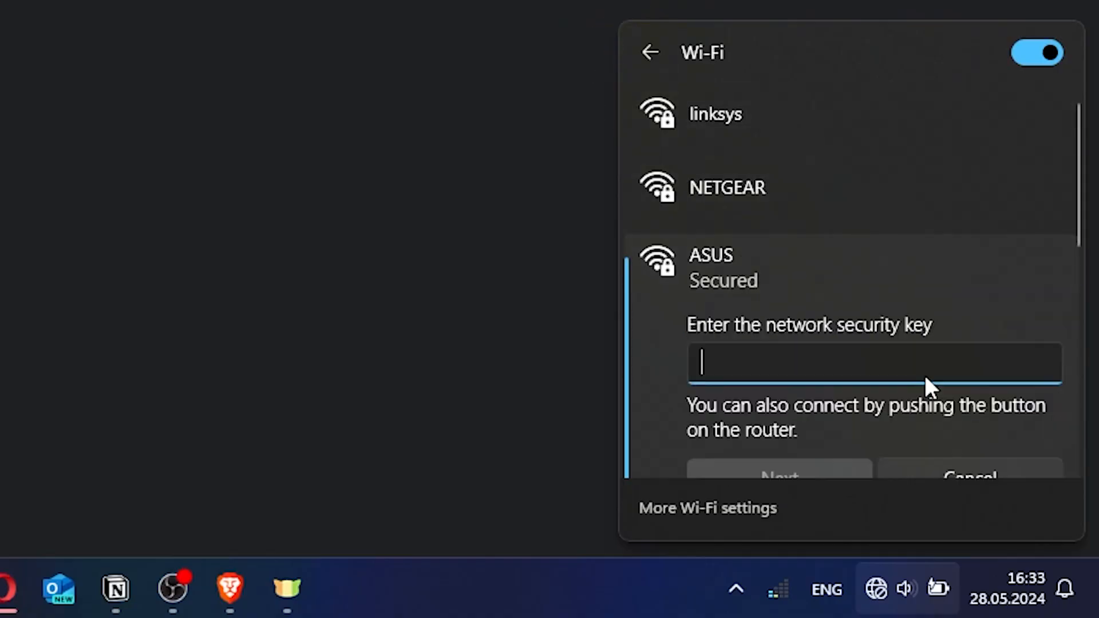
type("•••••••")
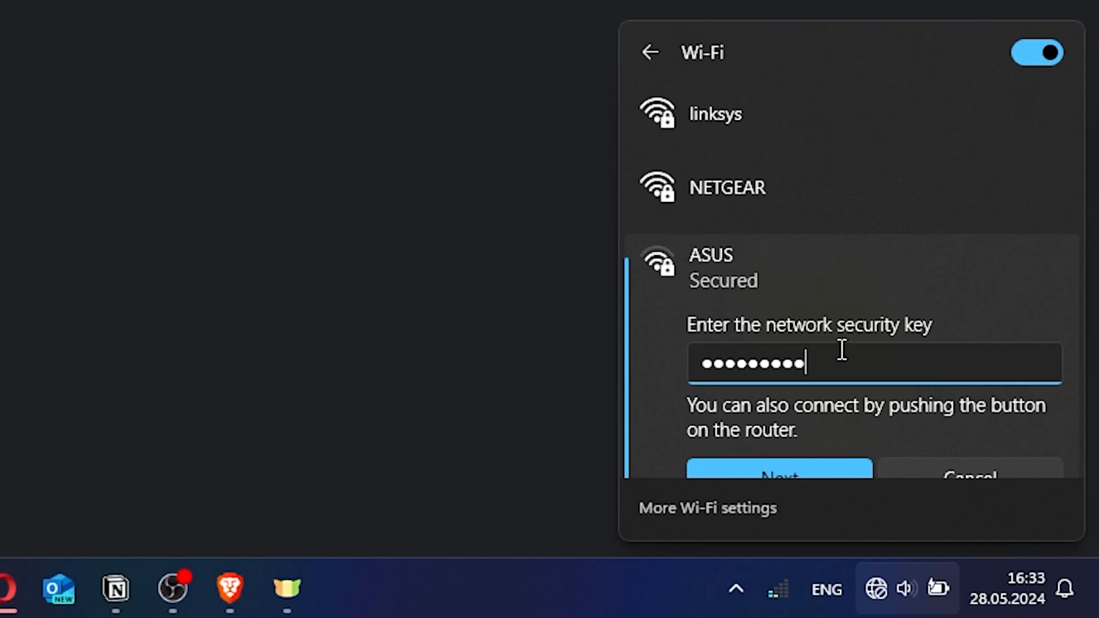
left_click(800, 463)
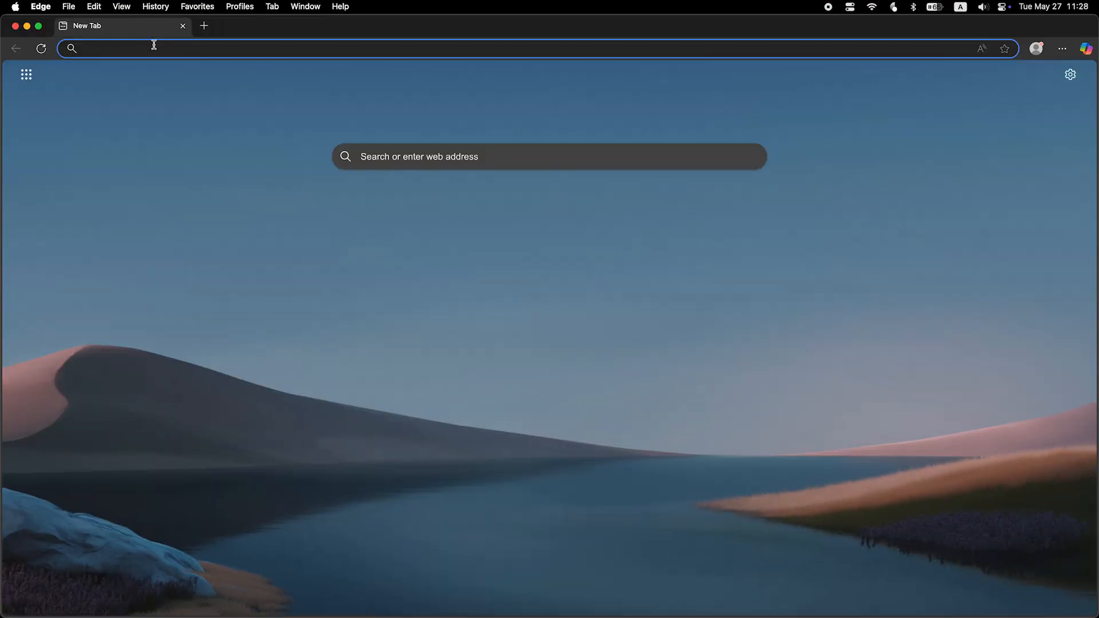
Sign in at asusrouter.com as admin and reboot the router.
type("asusrouter")
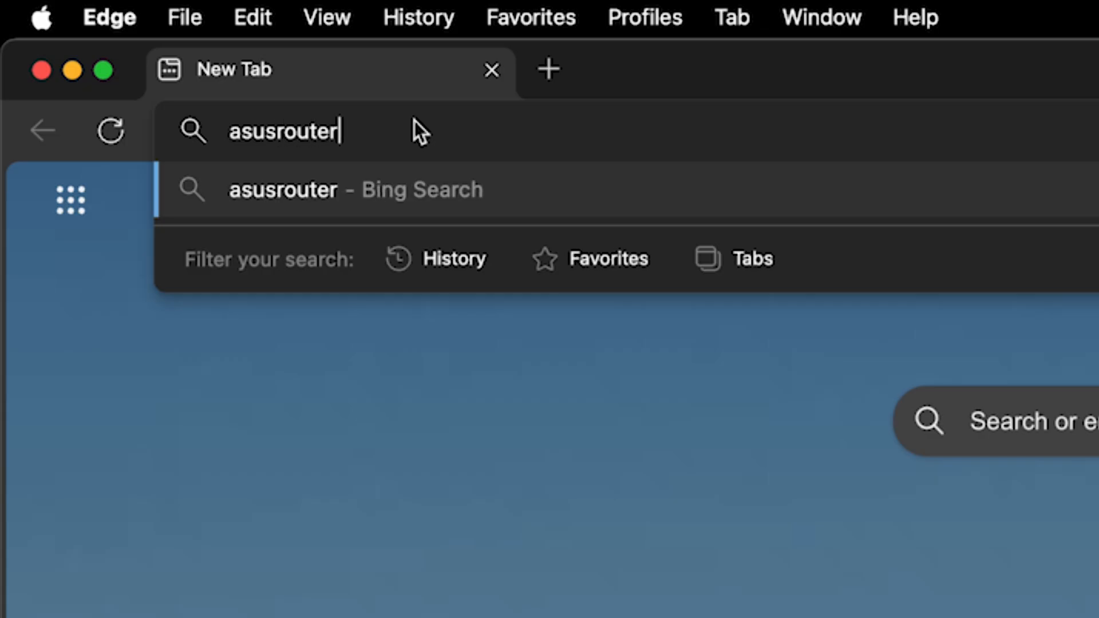
type(".com")
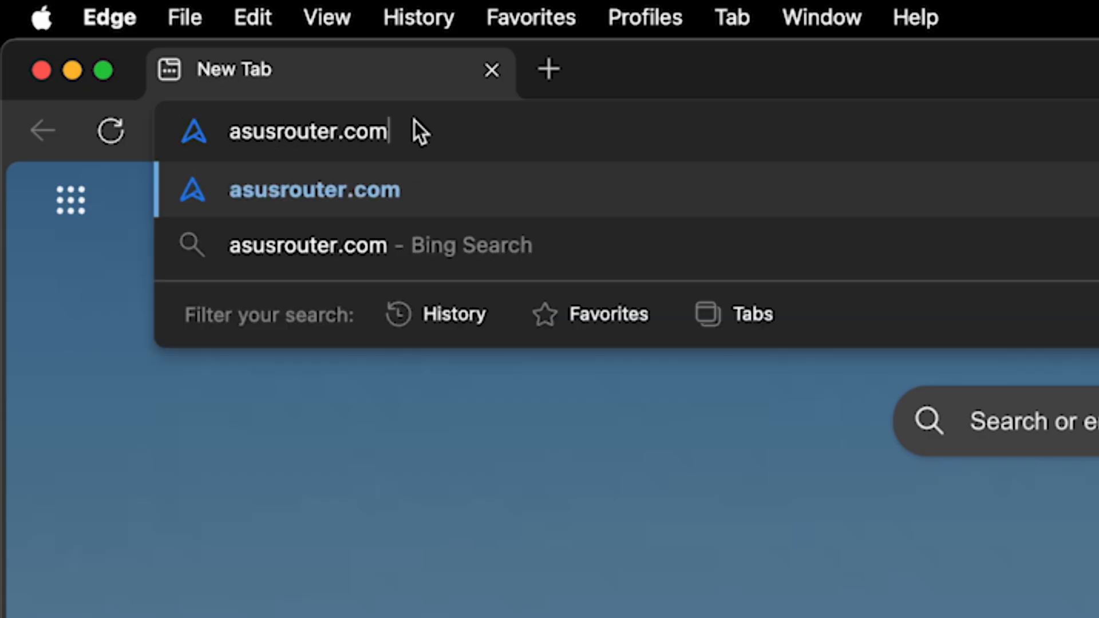
key("Return")
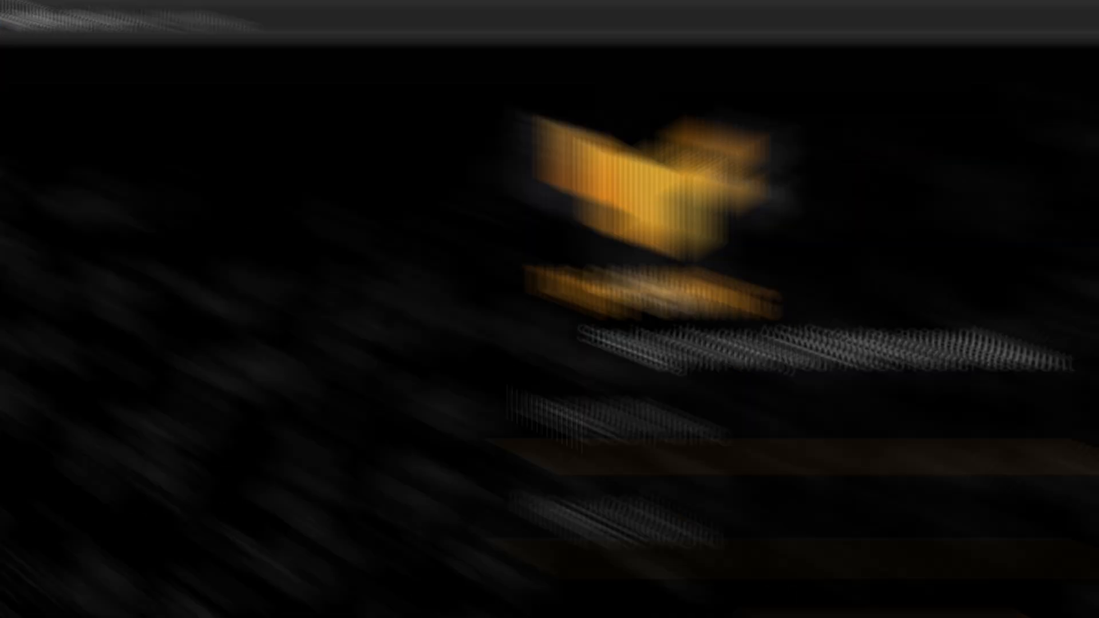
type("admin")
key("Tab")
type("**********")
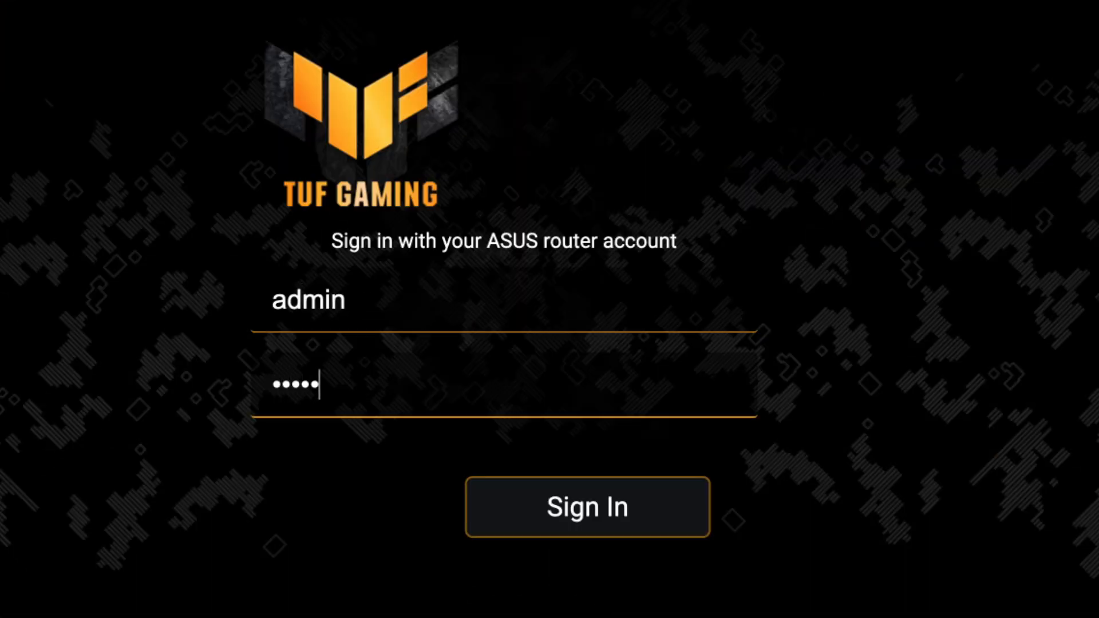
left_click(604, 514)
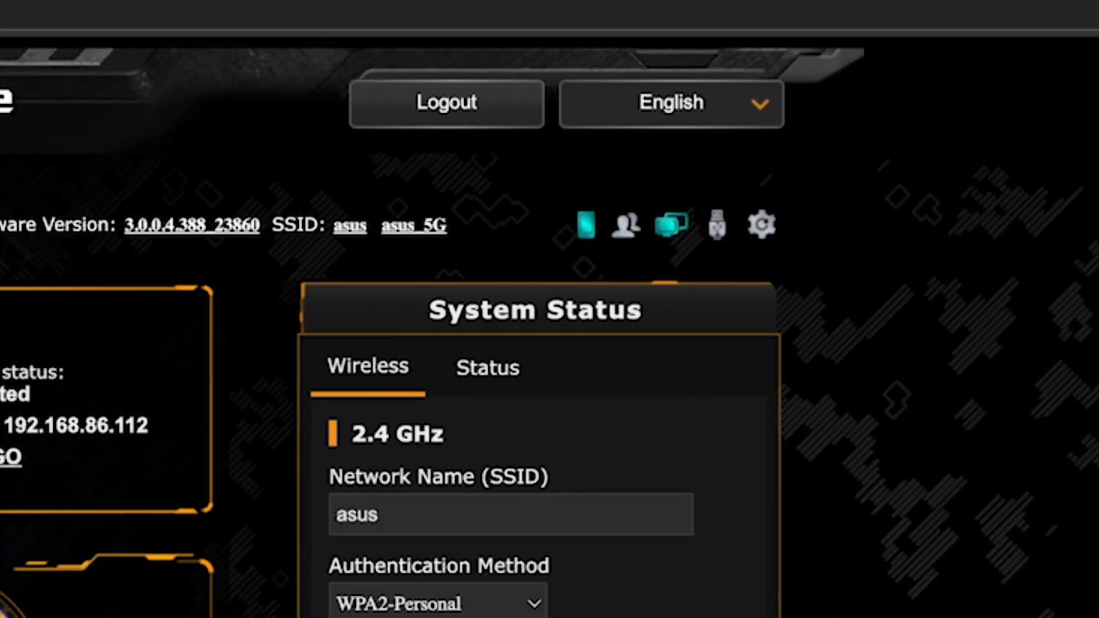
left_click(764, 226)
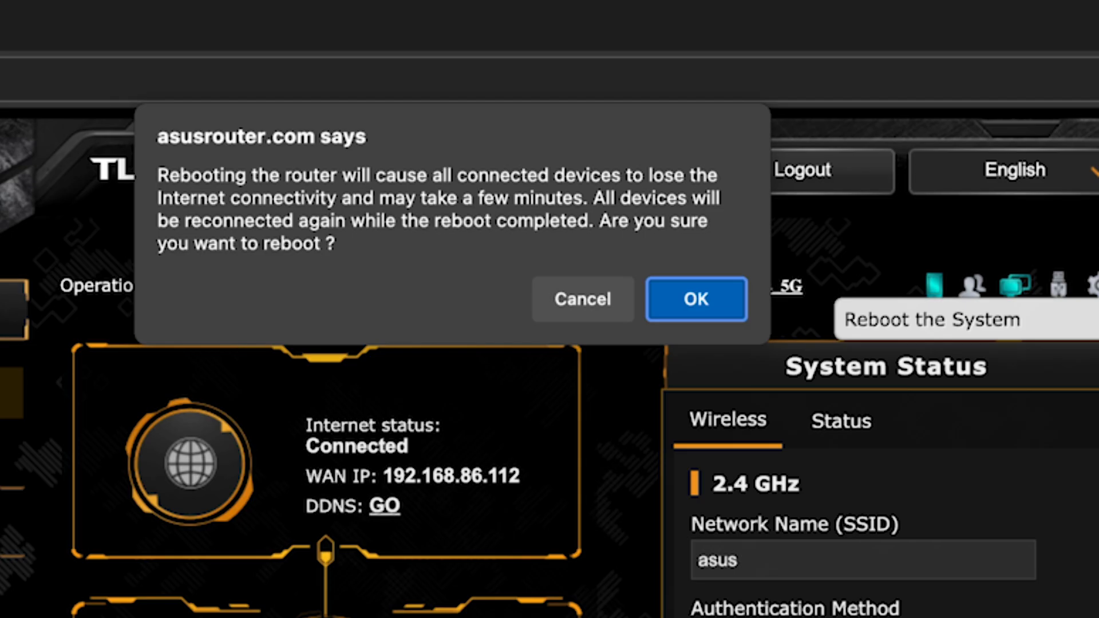
left_click(720, 297)
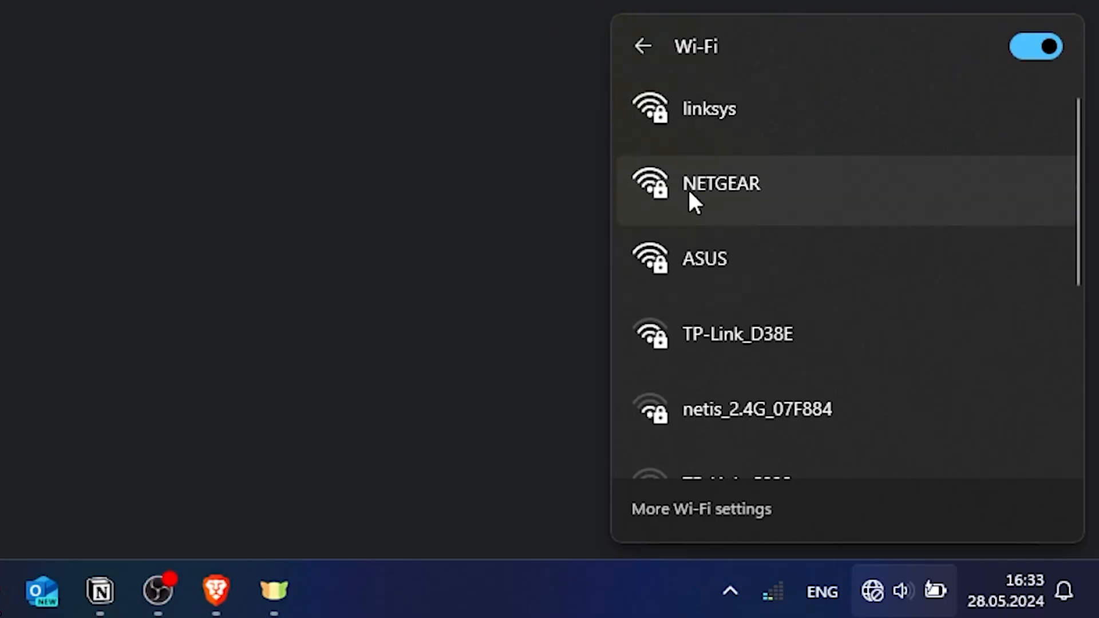
Reconnect to the ASUS Wi-Fi network with its security key.
left_click(733, 252)
left_click(919, 375)
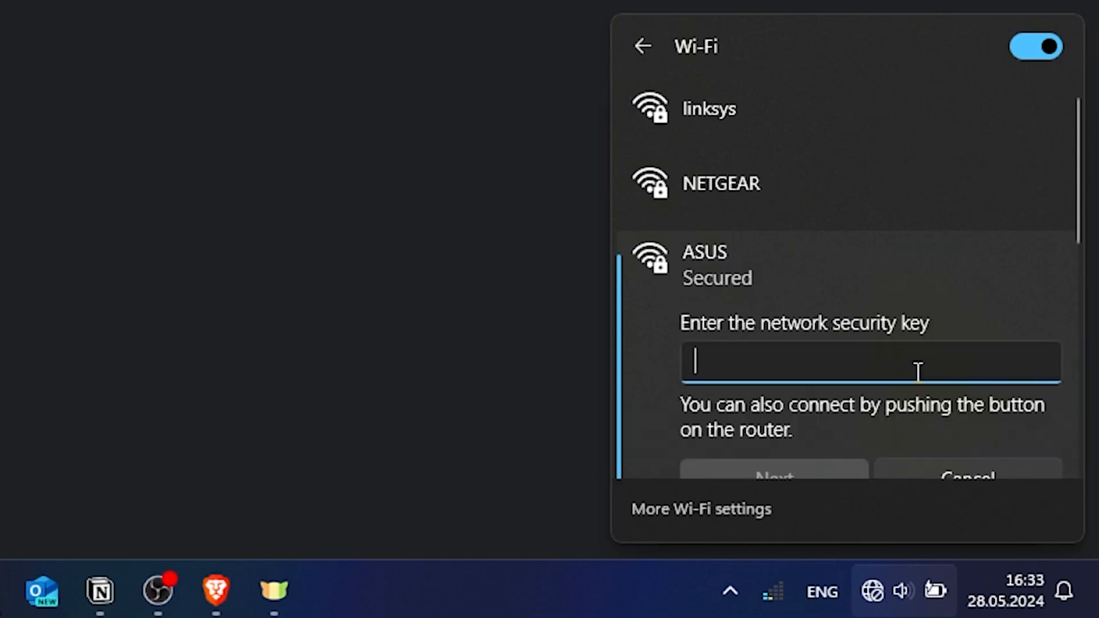
type("••••••••••")
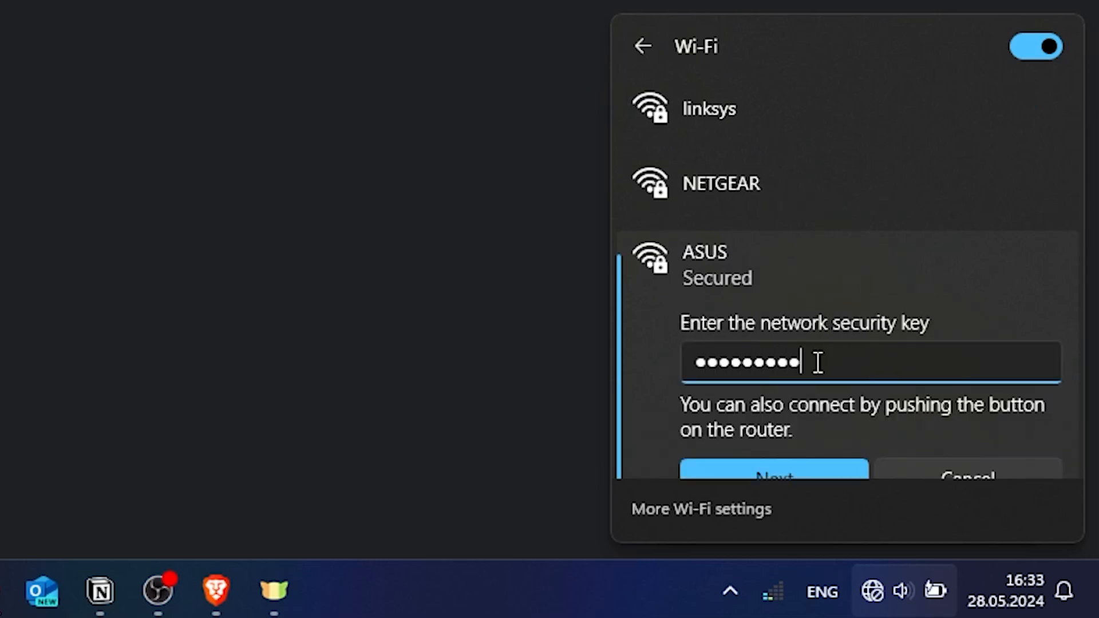
left_click(792, 461)
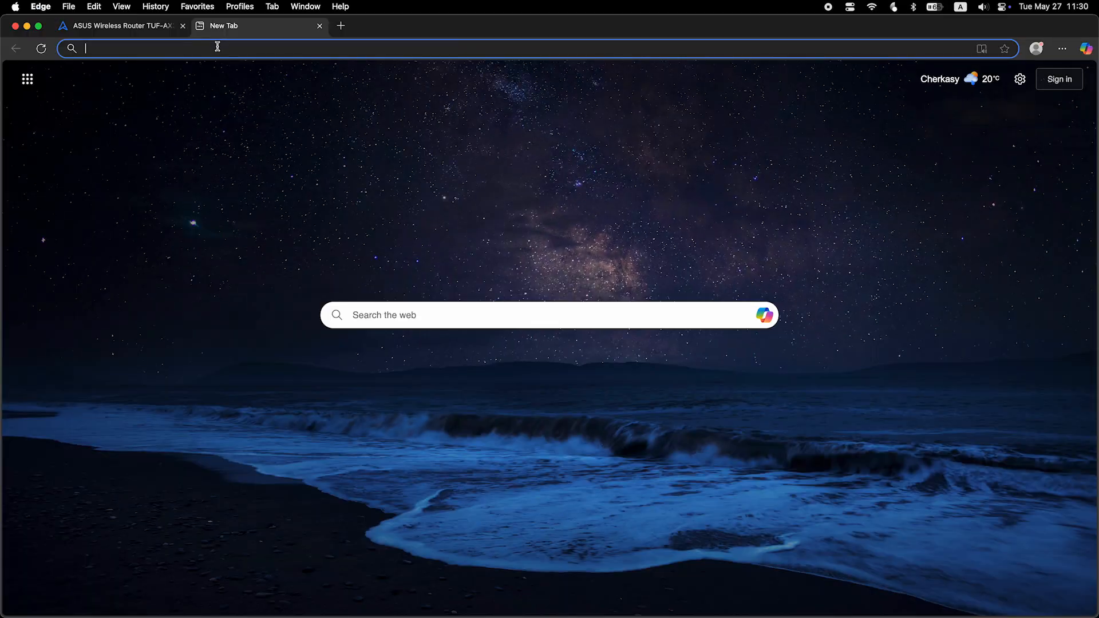
Test internet access with a 'fff' search, then sign back in to the router as admin.
key("Return")
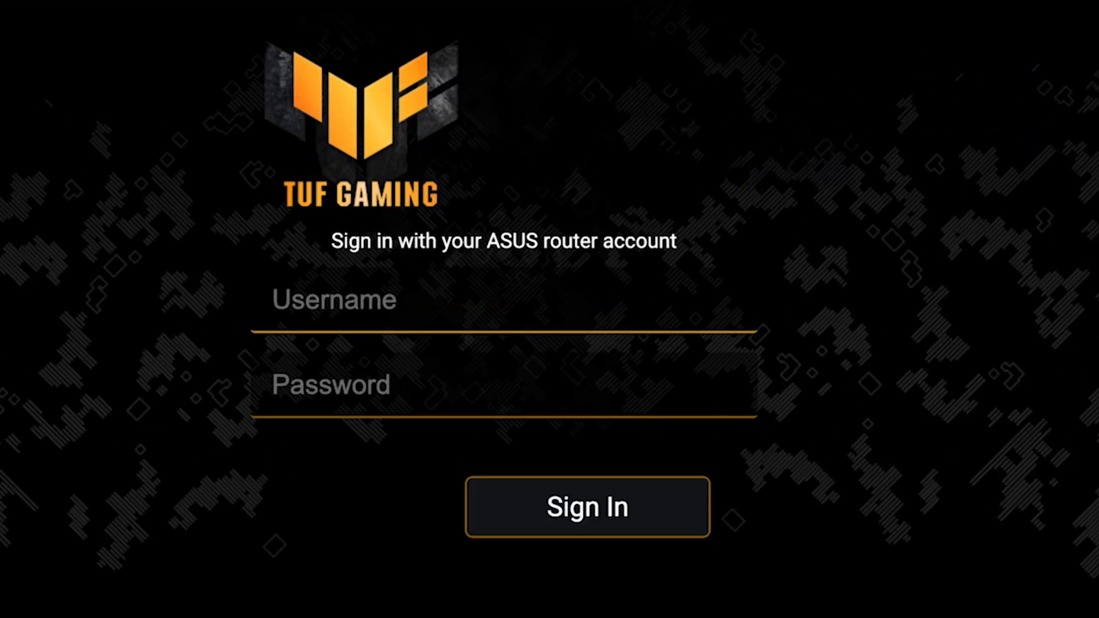
key("Tab")
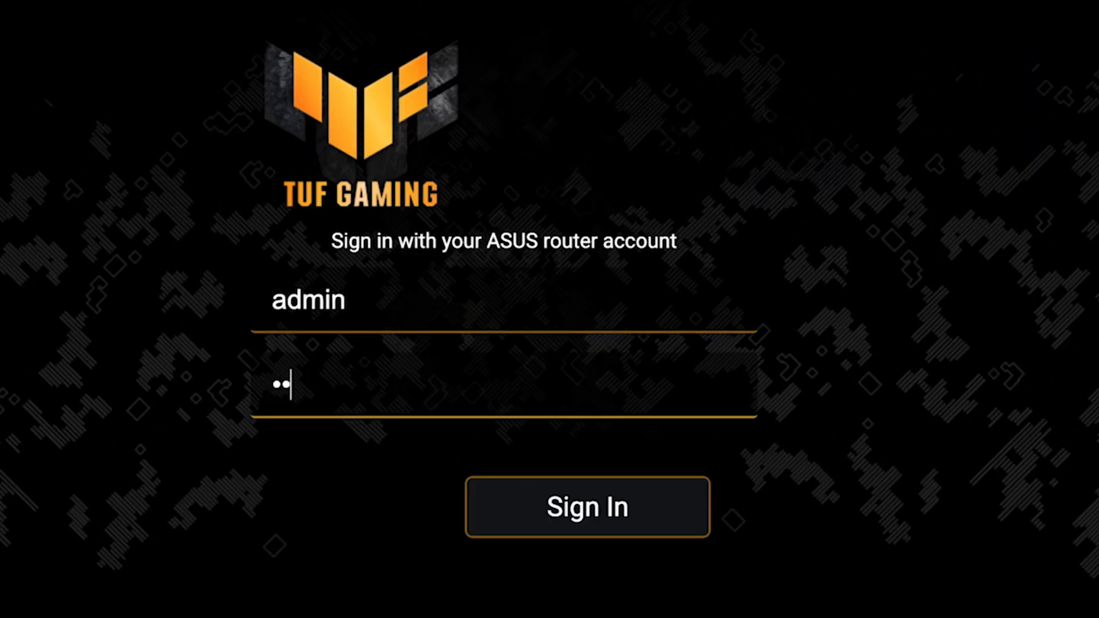
key("Return")
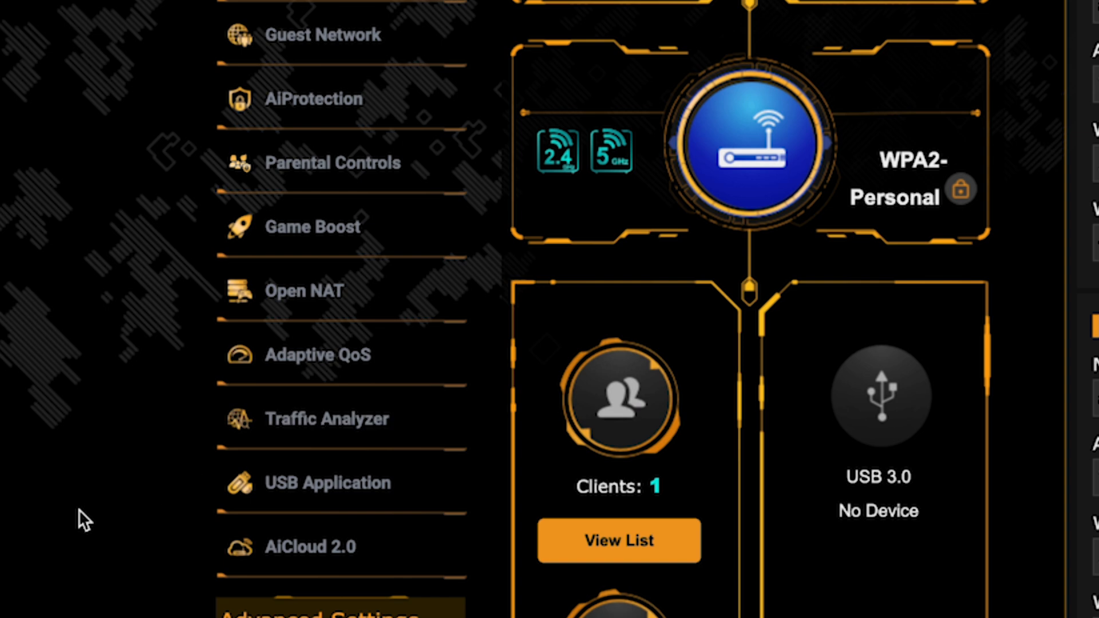
scroll(78, 509, "down", 10)
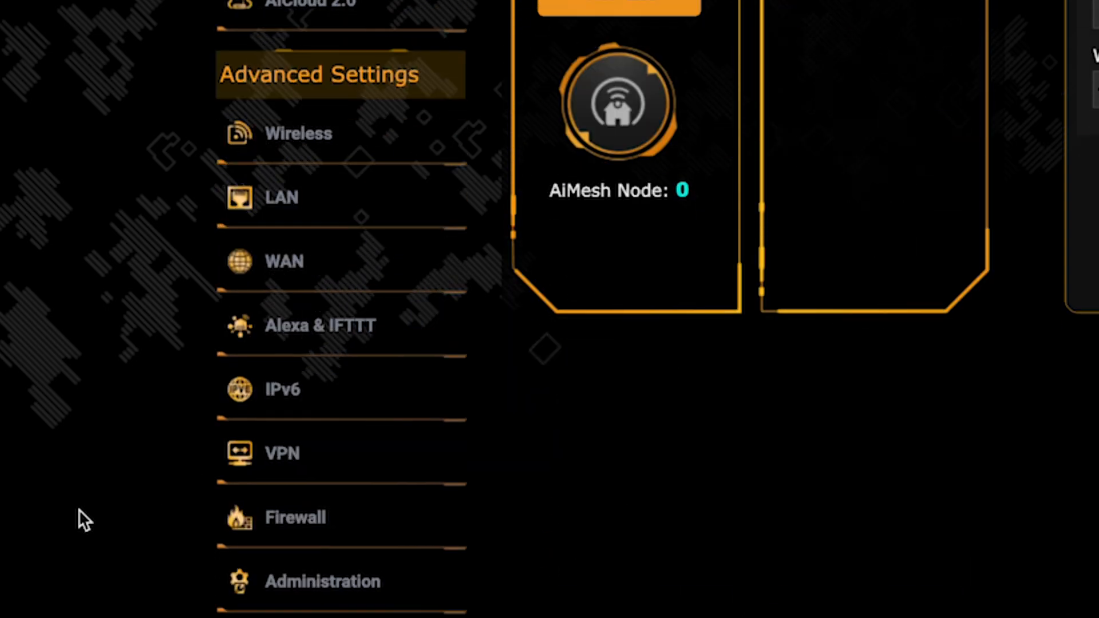
left_click(360, 275)
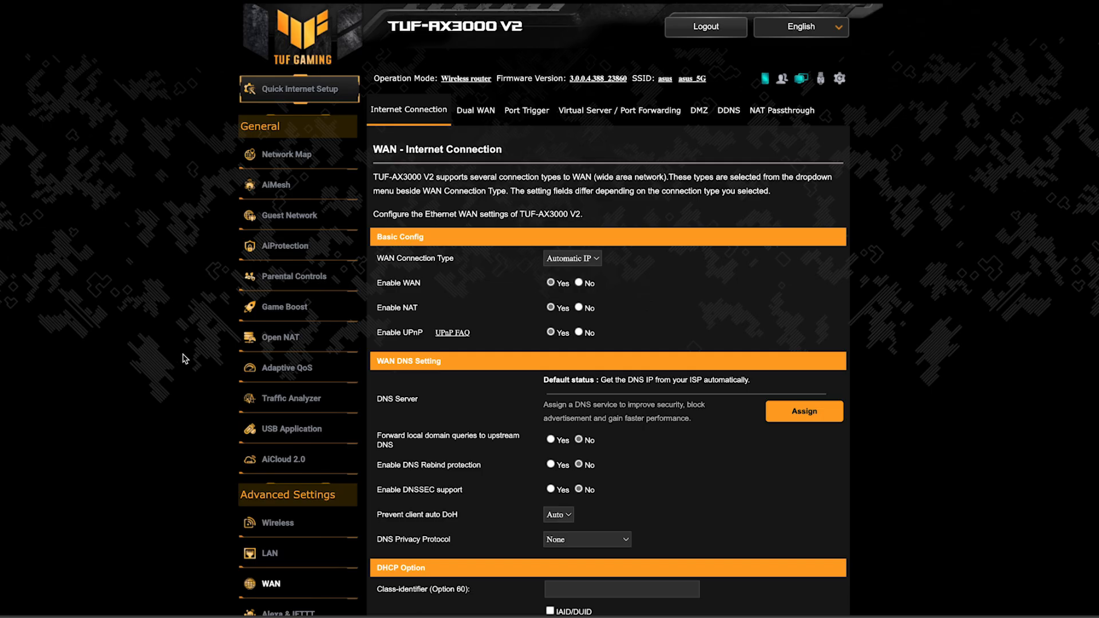
scroll(943, 363, "down", 3)
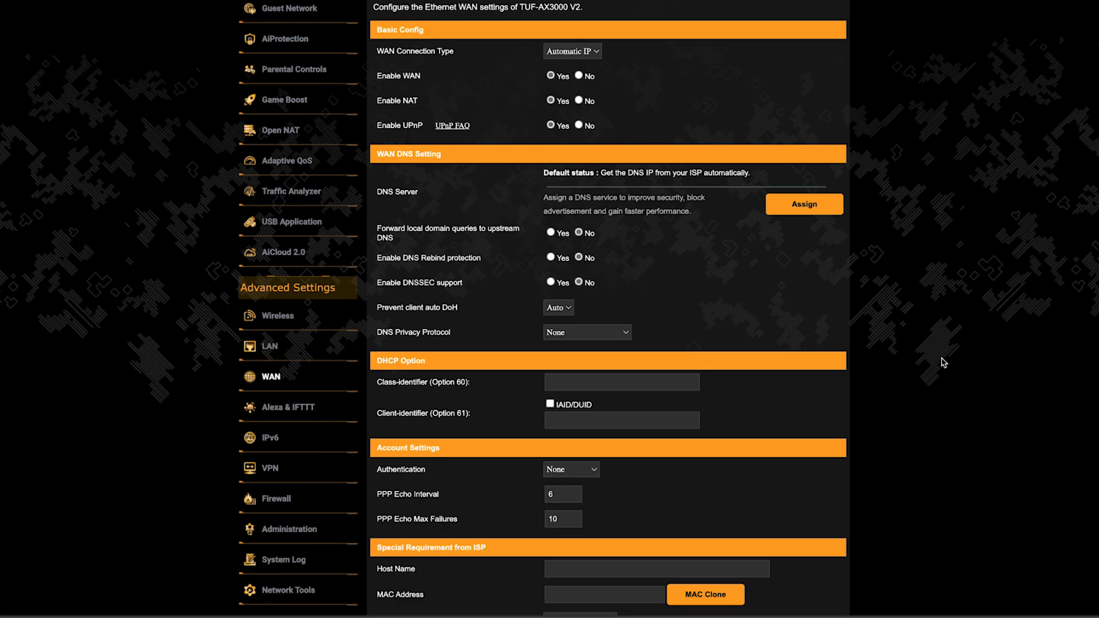
scroll(944, 363, "down", 3)
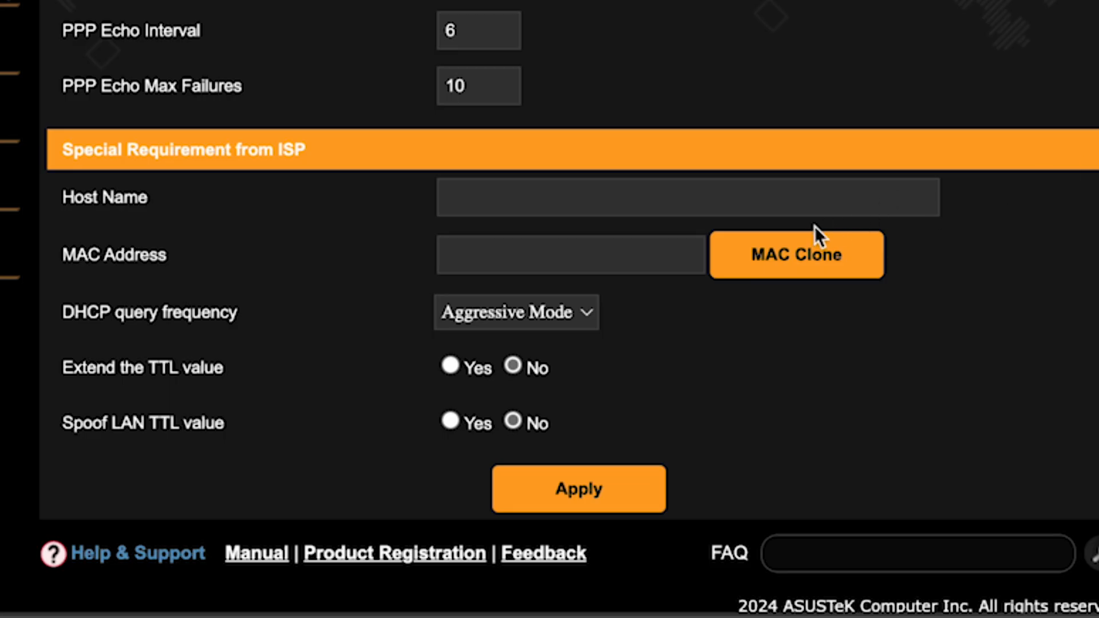
left_click(776, 252)
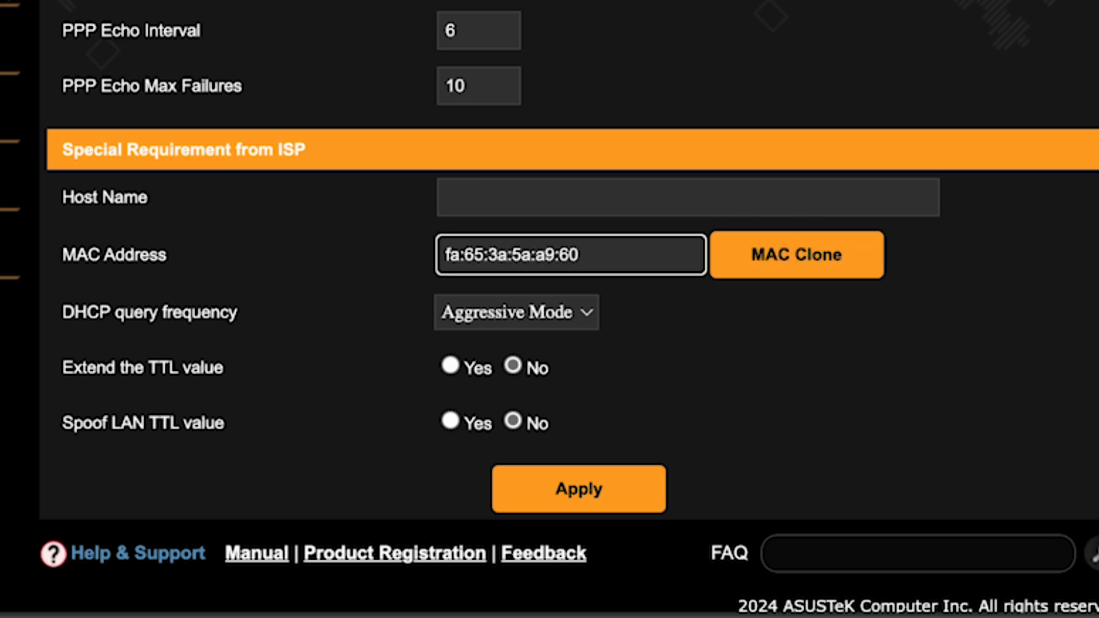
left_click(584, 491)
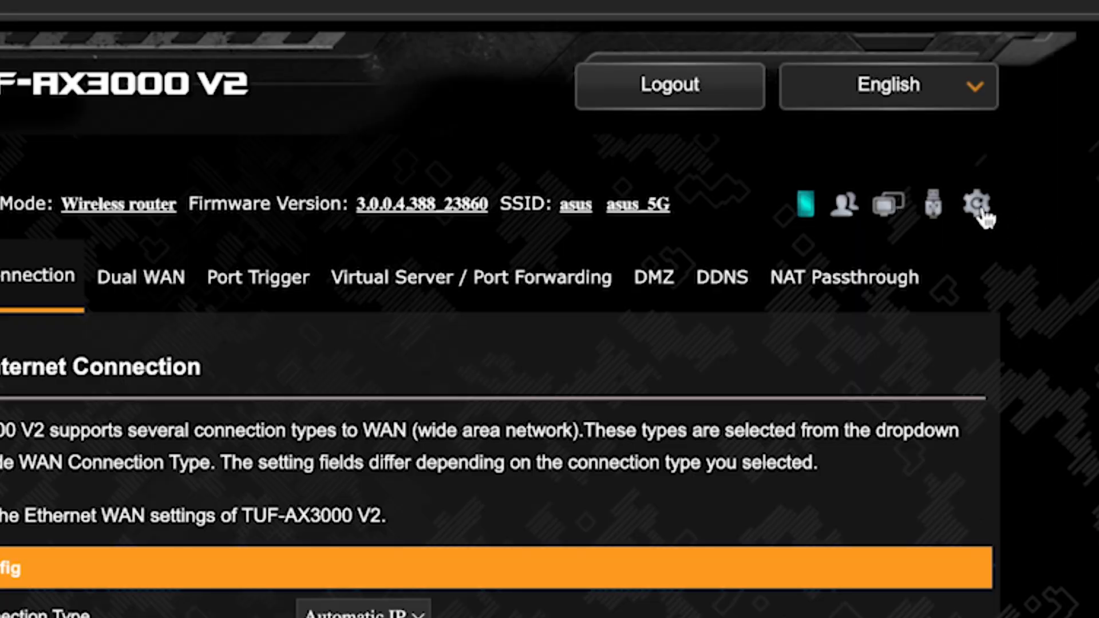
Reboot the router, then run a test Bing search for 'fff' to check the connection.
left_click(979, 207)
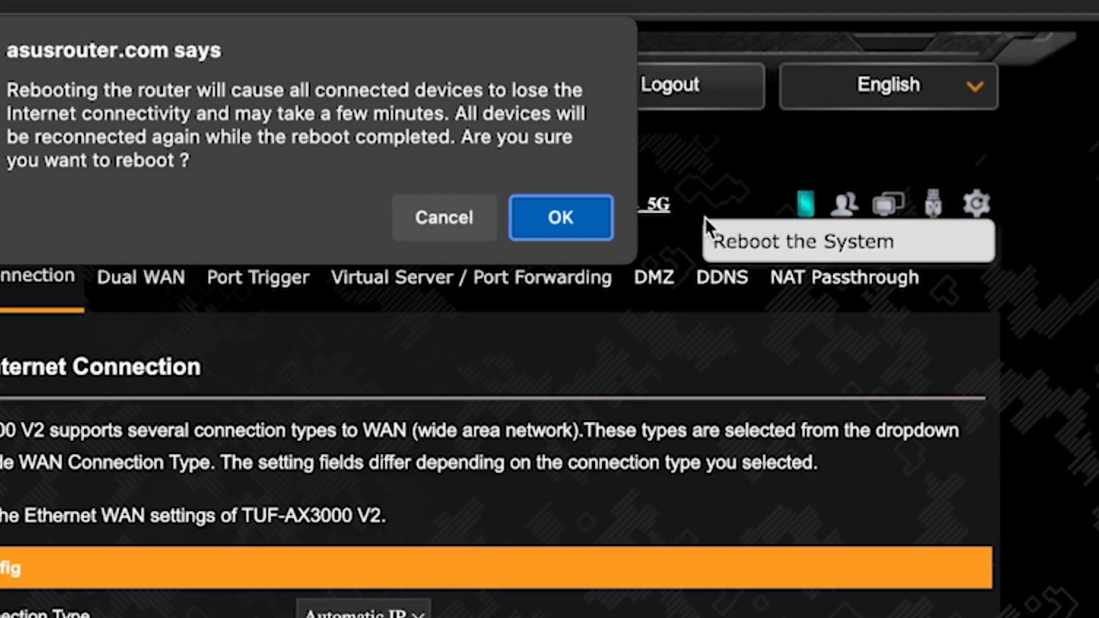
left_click(554, 226)
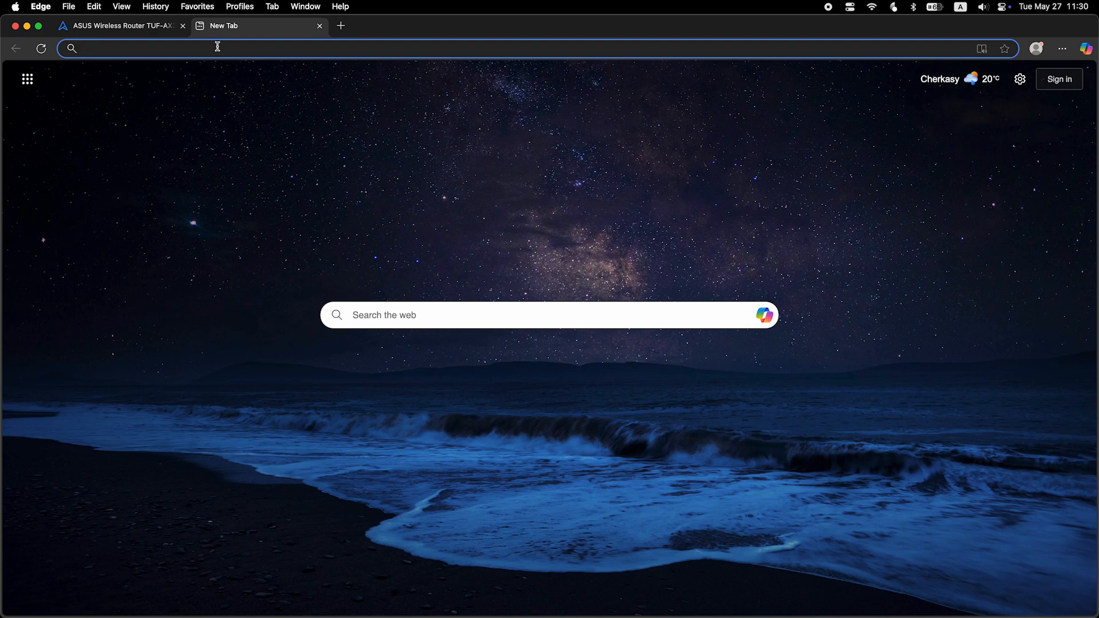
type("fff")
key("Return")
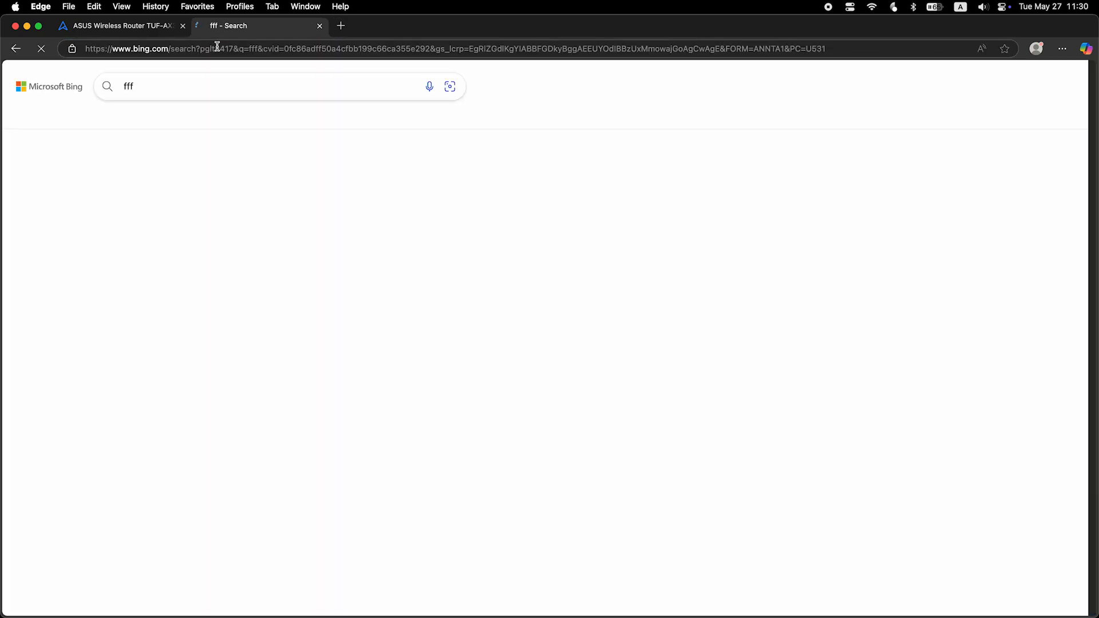